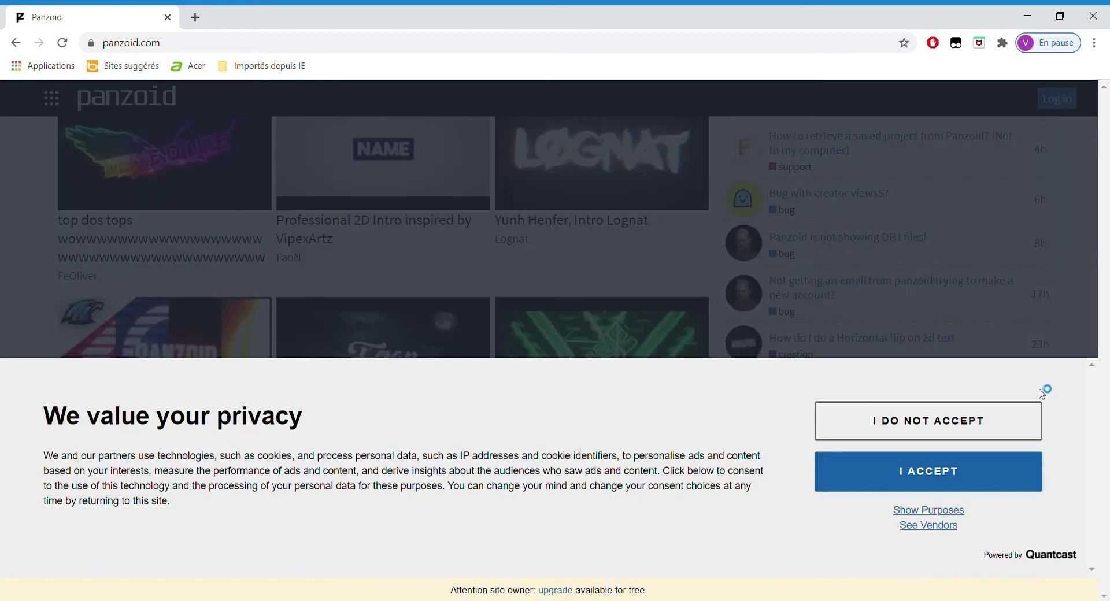
# Step: Accept the privacy notice and open the full list of creations
pyautogui.click(934, 470)
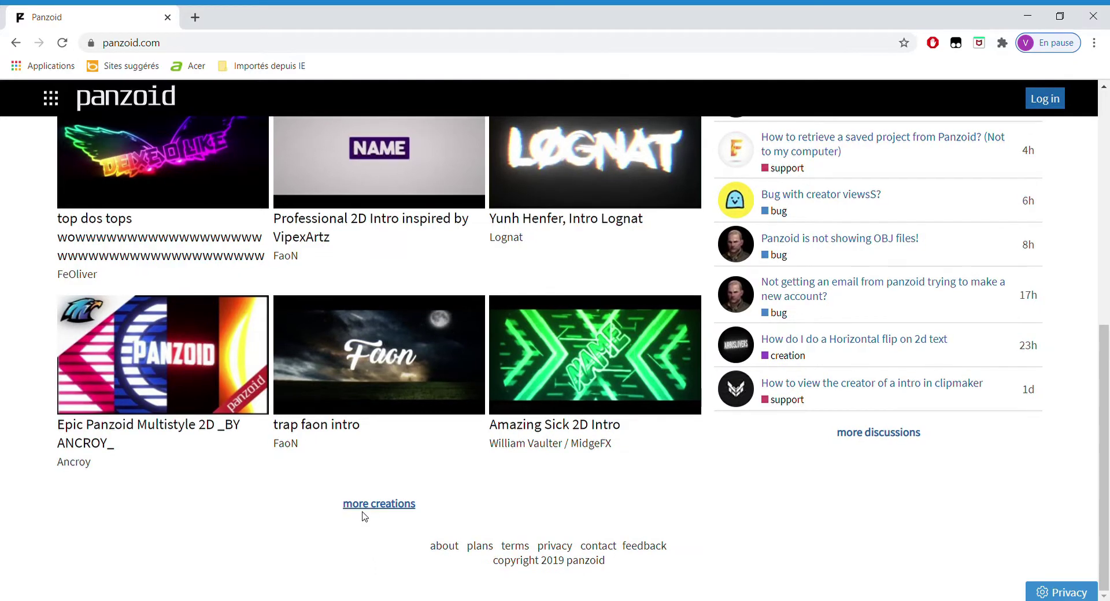
pyautogui.click(365, 509)
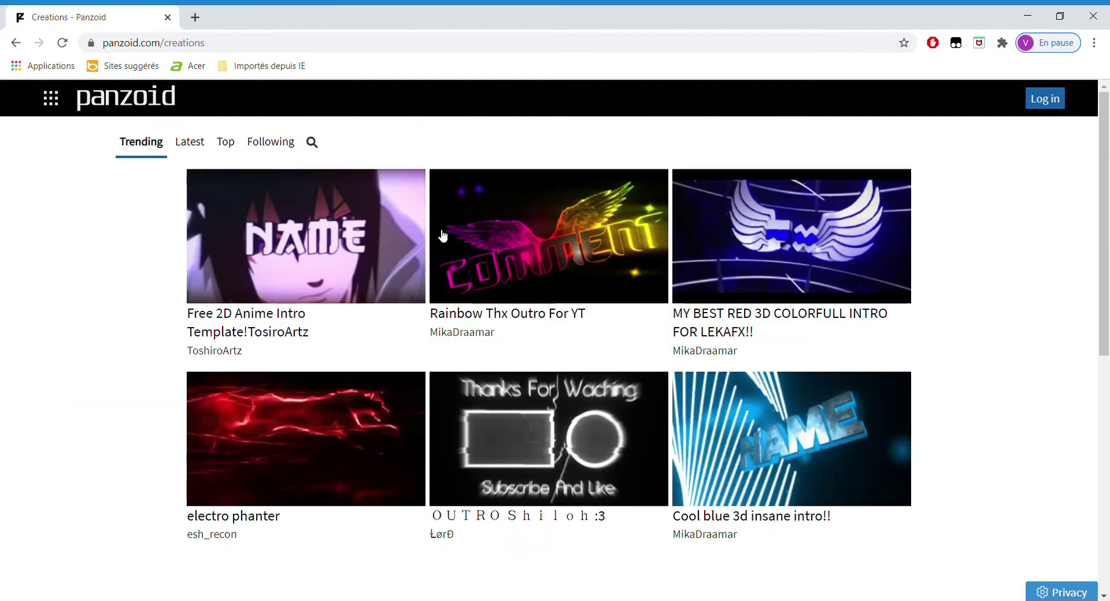
# Step: Browse the trending creations for a suitable intro template
pyautogui.scroll(-7, 463, 237)
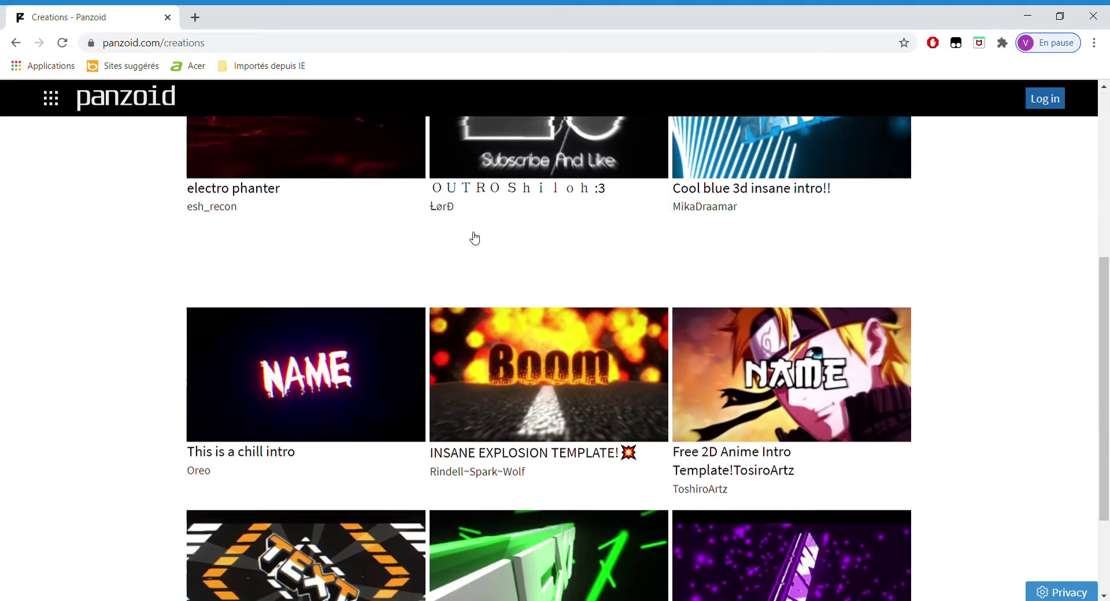
pyautogui.scroll(5, 423, 249)
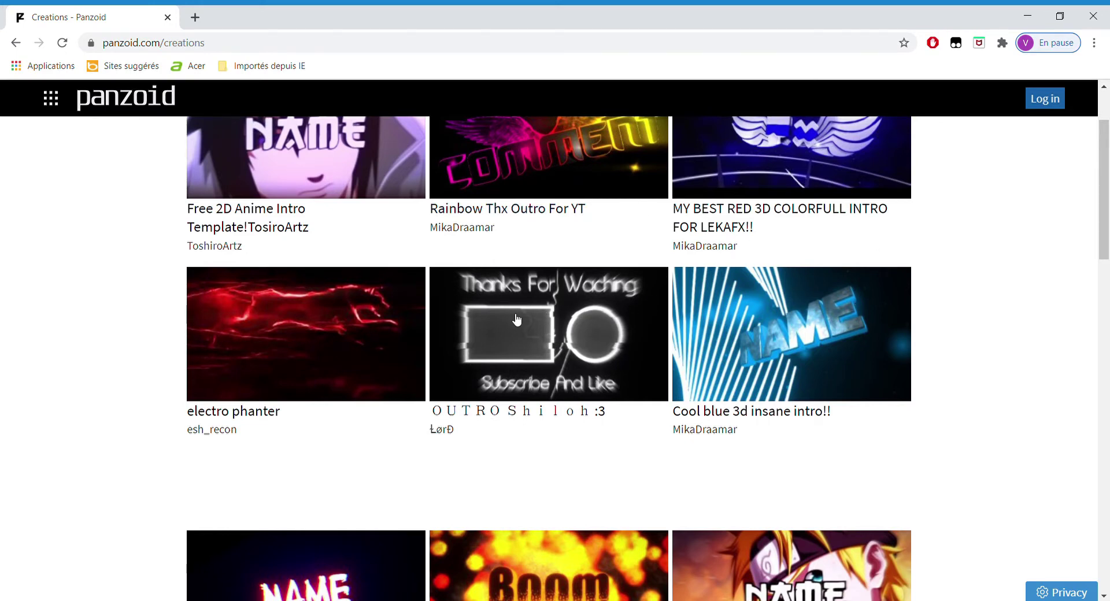
pyautogui.scroll(-10, 516, 329)
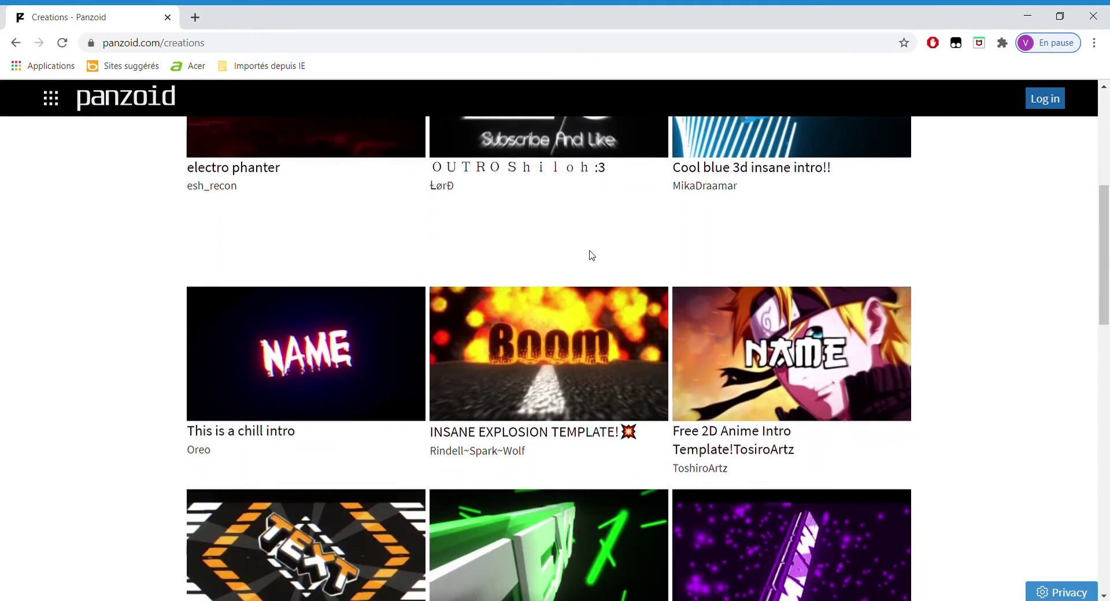
pyautogui.scroll(-1, 580, 203)
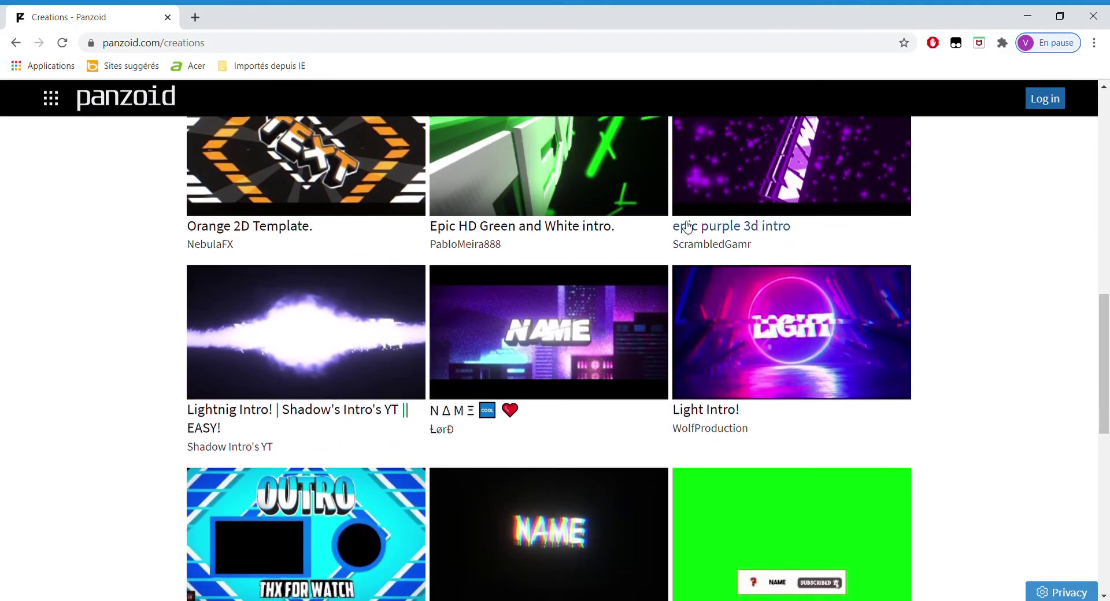
pyautogui.scroll(-7, 766, 264)
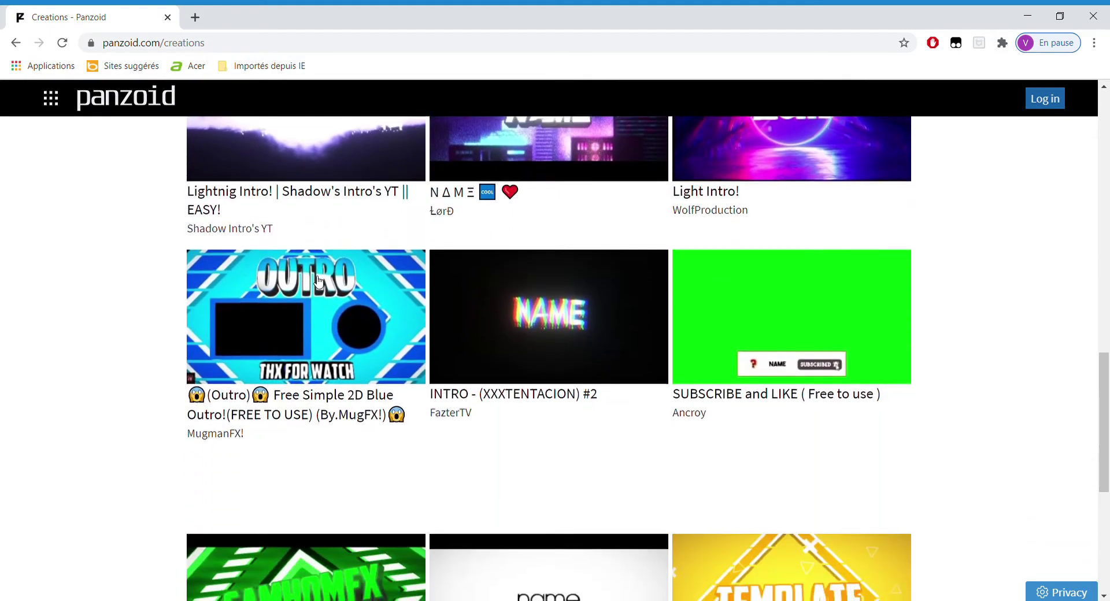
pyautogui.scroll(-10, 501, 272)
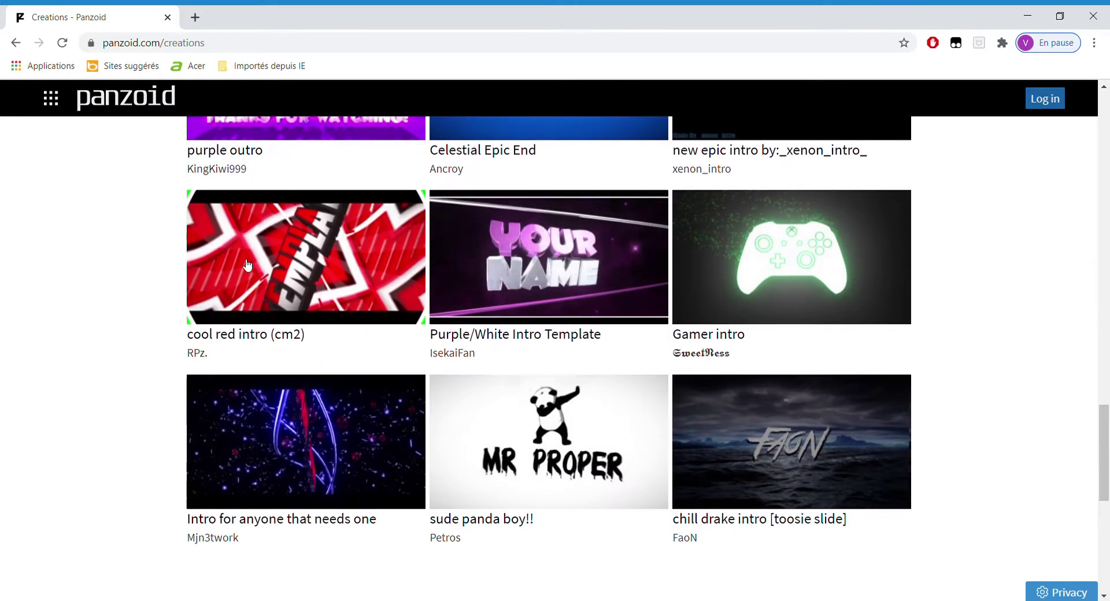
pyautogui.scroll(-2, 753, 272)
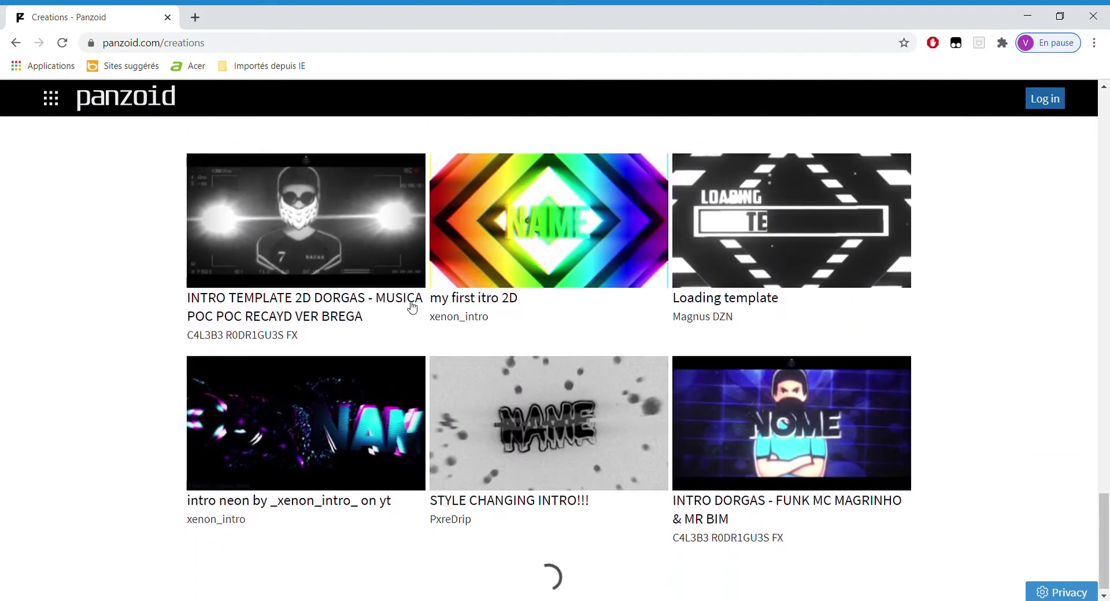
pyautogui.scroll(-5, 408, 347)
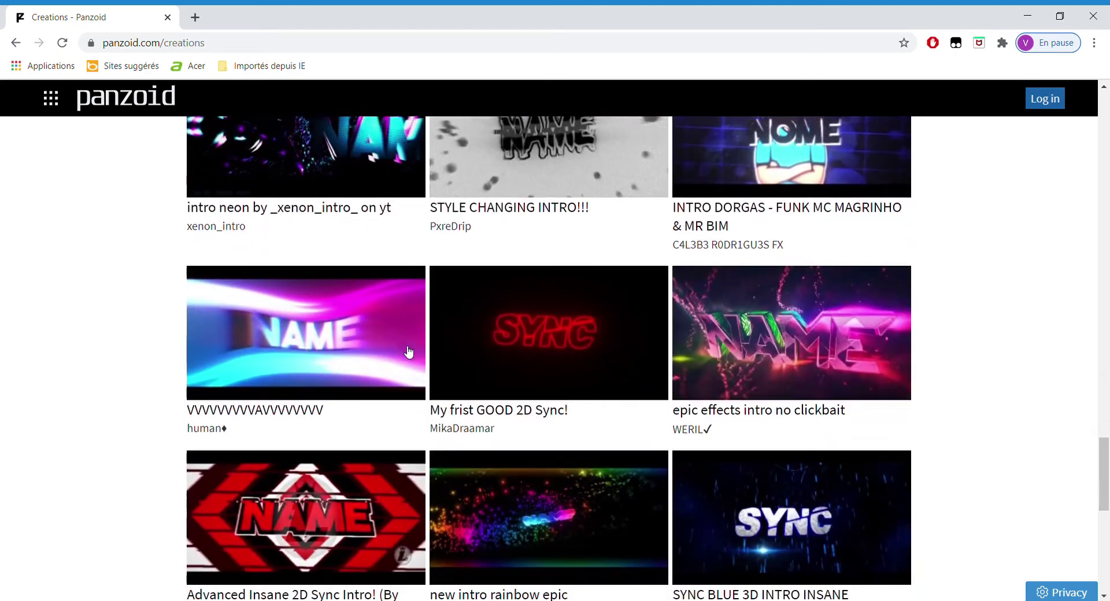
pyautogui.scroll(-2, 383, 350)
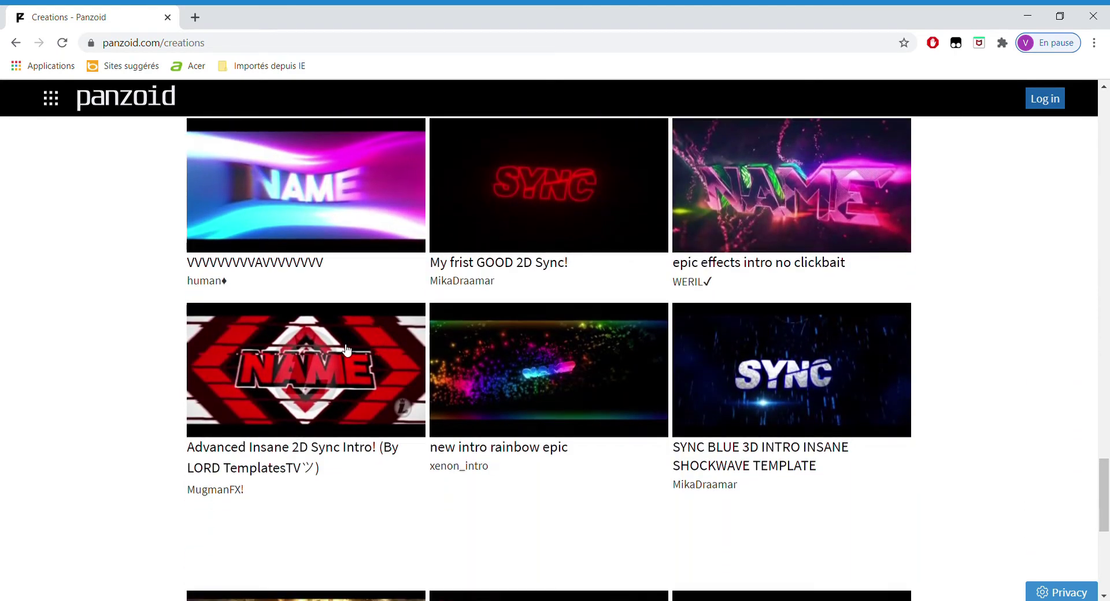
# Step: Open the page of the blue and pink NAME intro template and load that template in Clipmaker
pyautogui.middleClick(751, 349)
pyautogui.scroll(5, 752, 350)
pyautogui.scroll(-2, 312, 304)
pyautogui.click(253, 299)
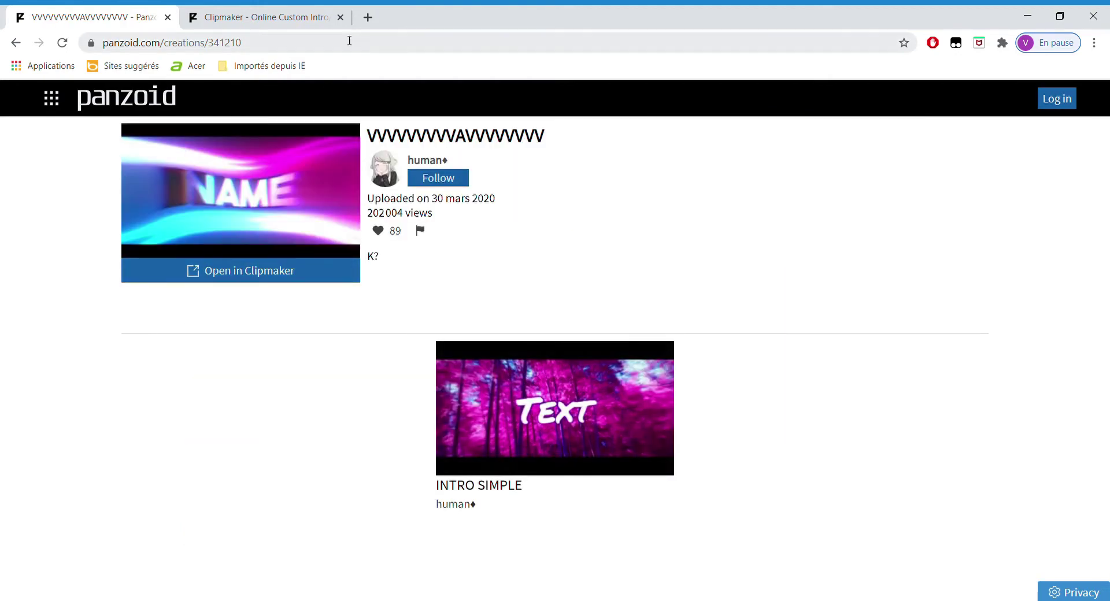
pyautogui.click(340, 17)
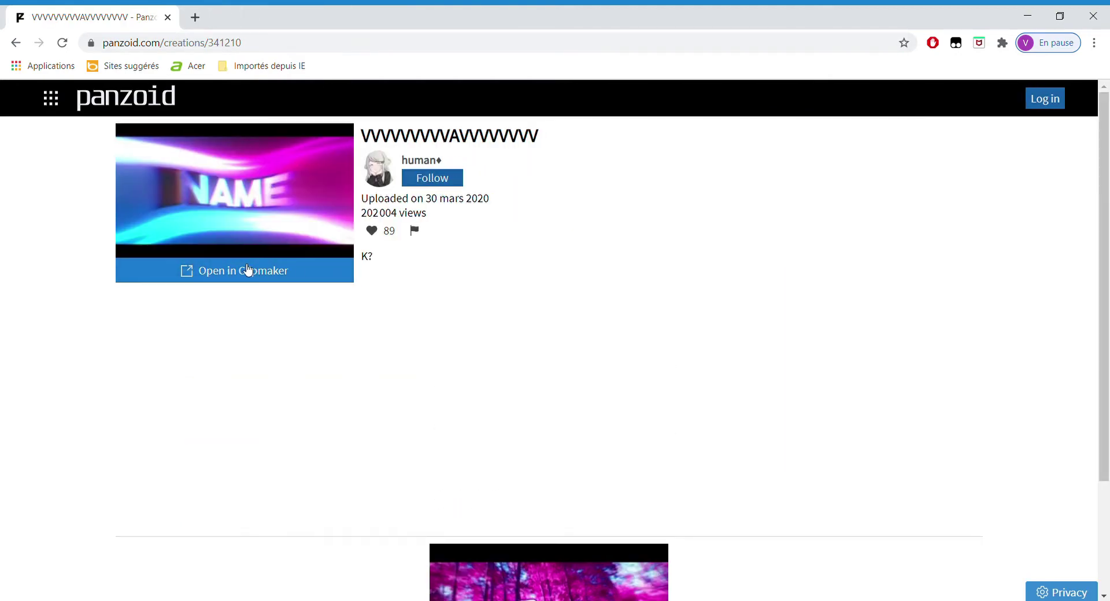
pyautogui.click(256, 272)
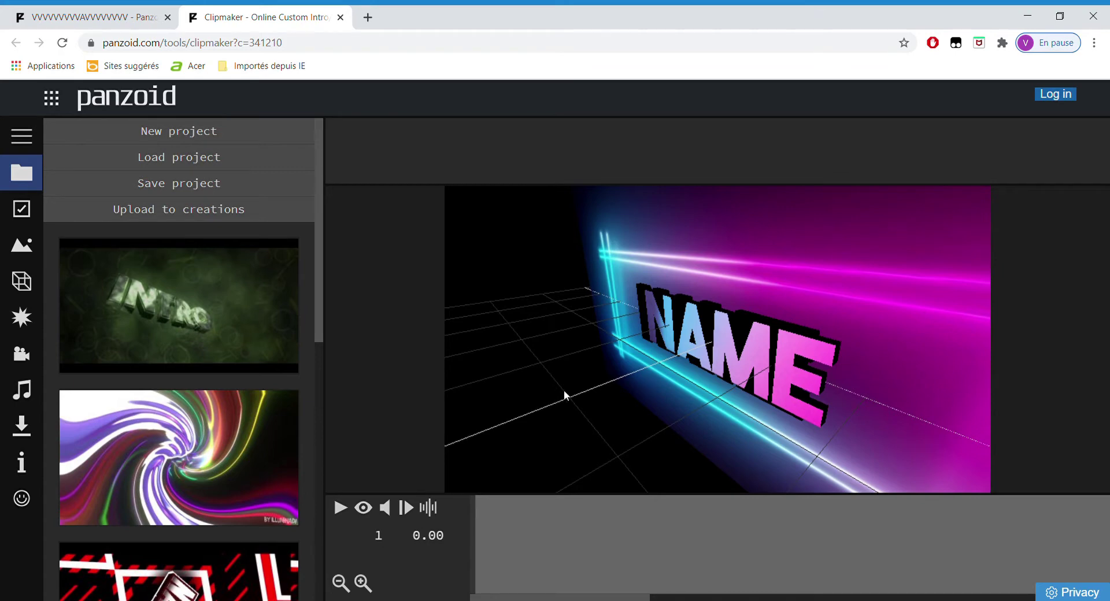
# Step: Preview the intro in the editing view and in the camera view with effects, stopping each playback
pyautogui.click(343, 508)
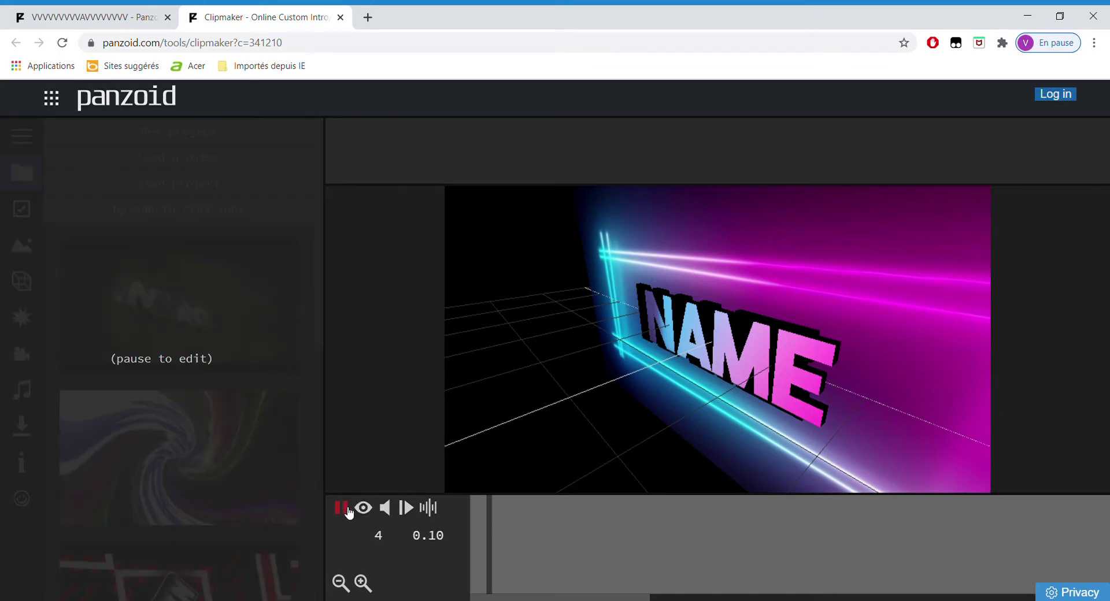
pyautogui.click(343, 508)
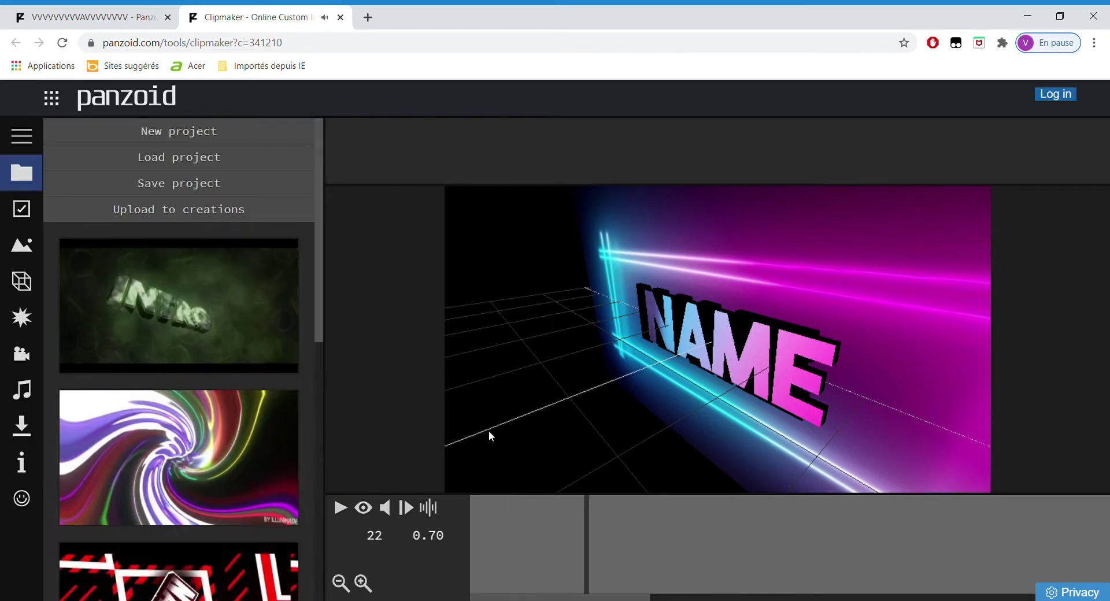
pyautogui.click(364, 509)
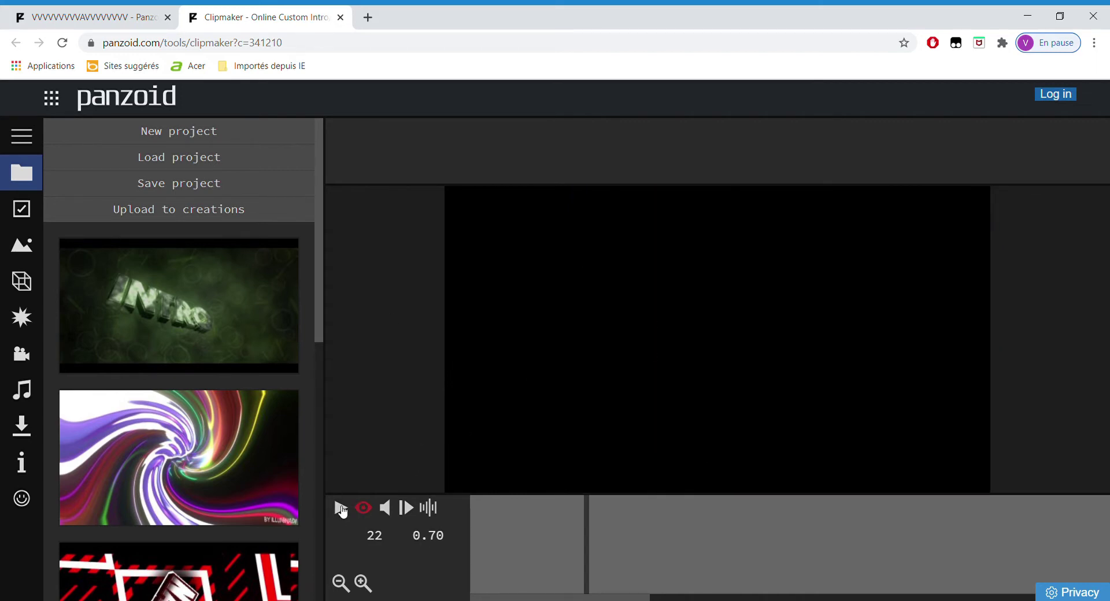
pyautogui.click(342, 508)
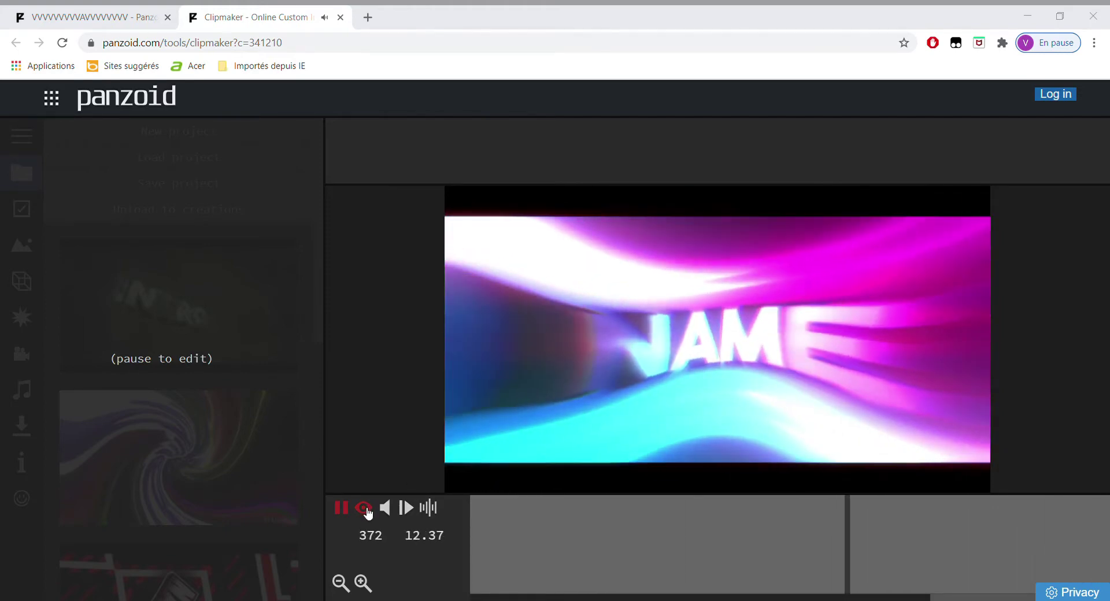
pyautogui.click(341, 510)
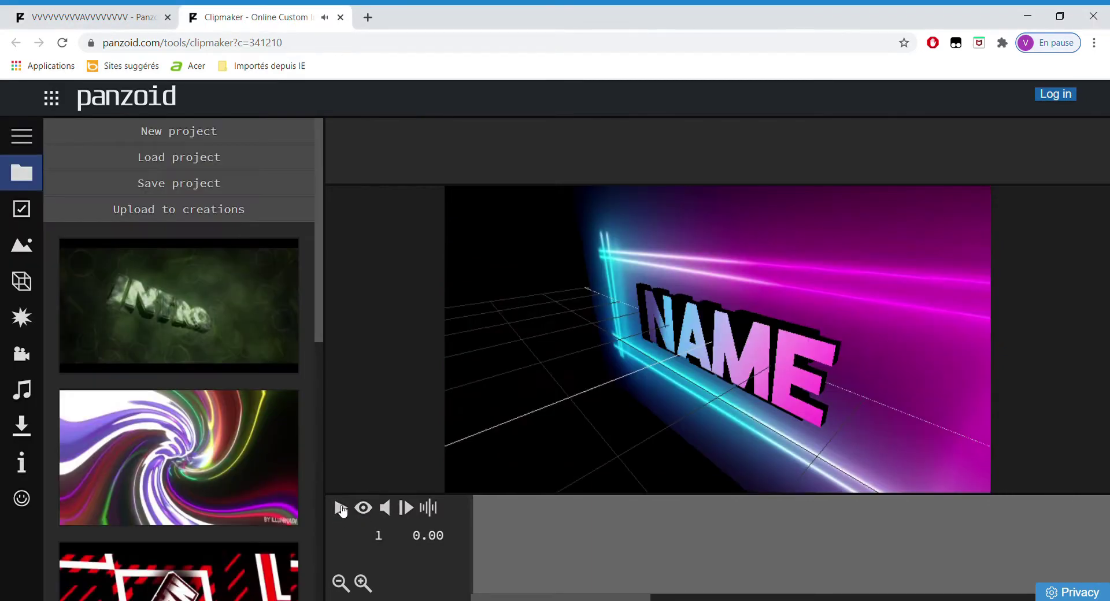
# Step: Replay the intro in camera view and pause it at frame 104, where the whole name is in frame
pyautogui.scroll(-10, 193, 396)
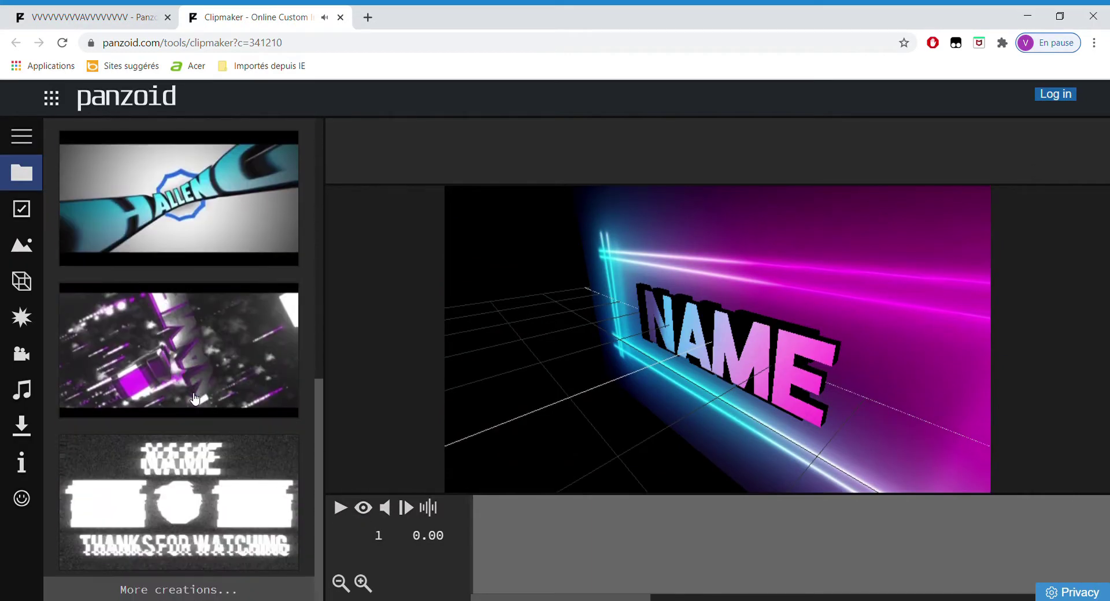
pyautogui.scroll(10, 195, 399)
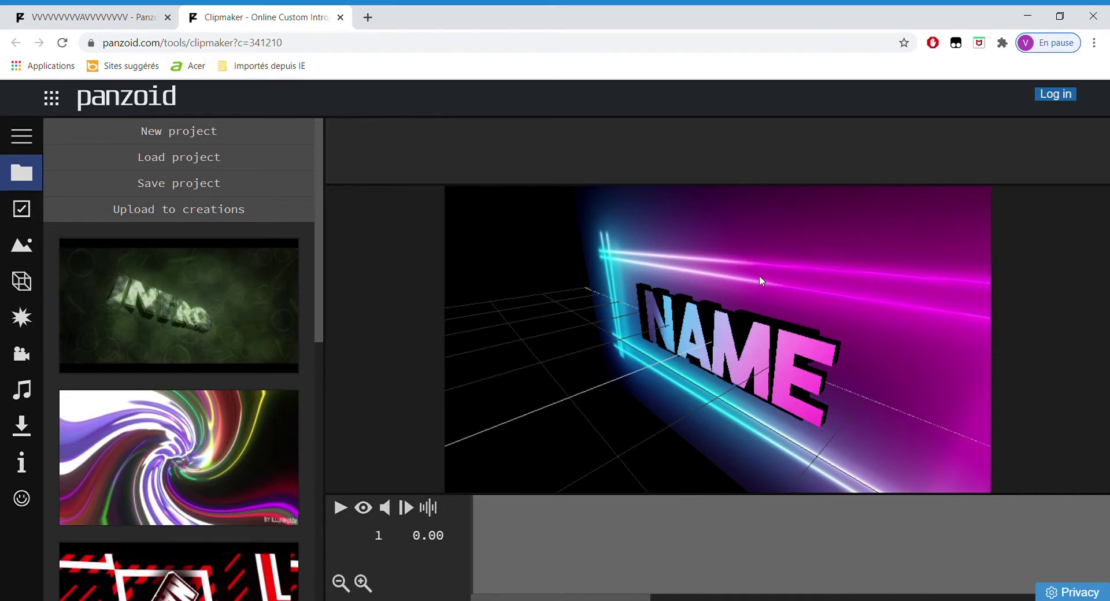
pyautogui.click(364, 507)
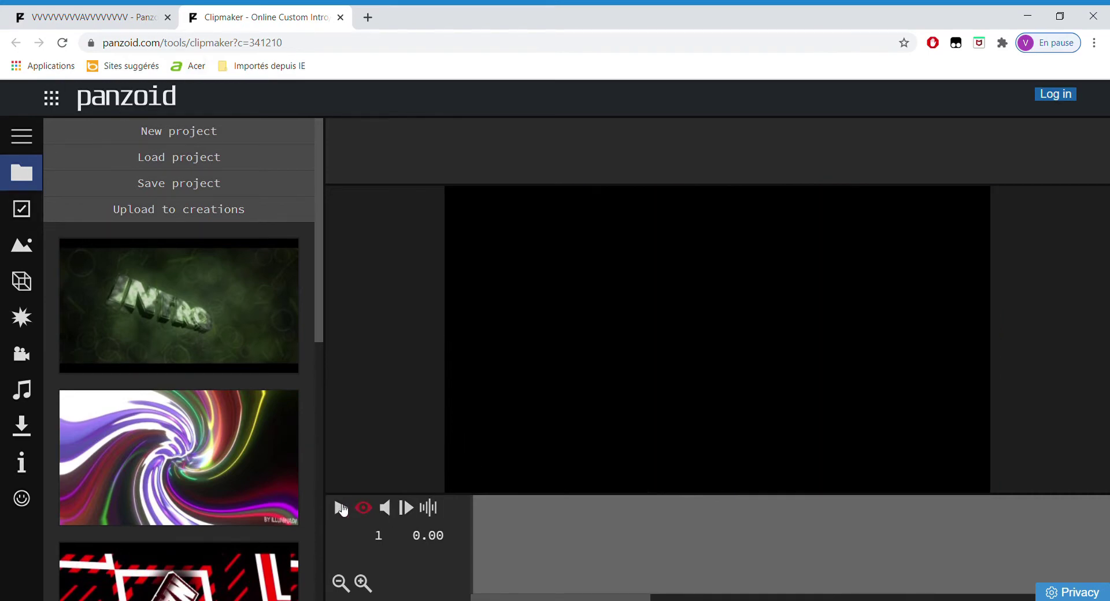
pyautogui.click(341, 508)
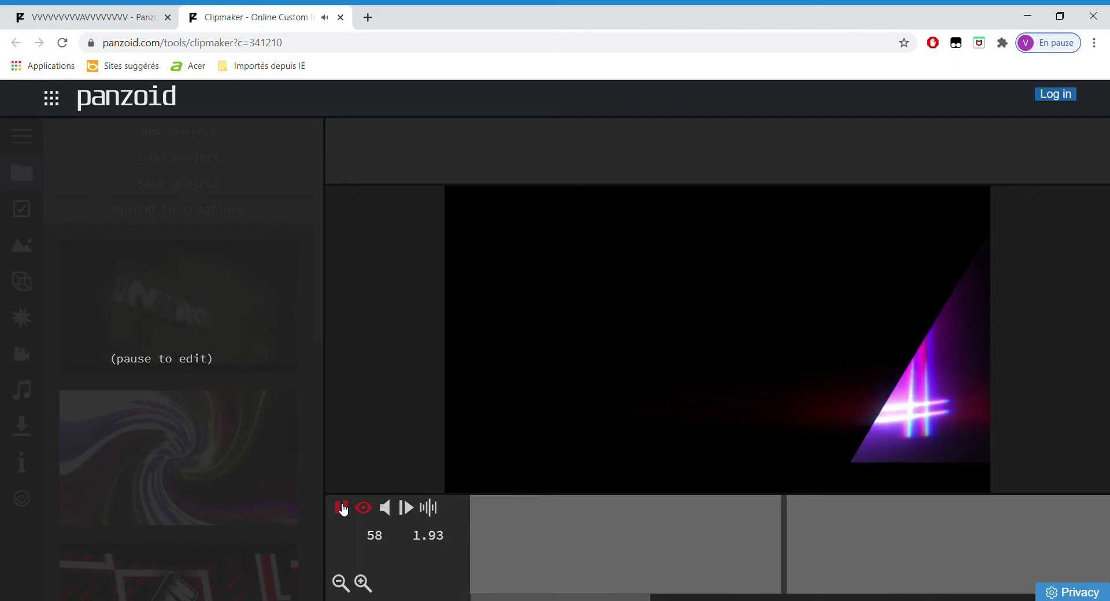
pyautogui.click(341, 508)
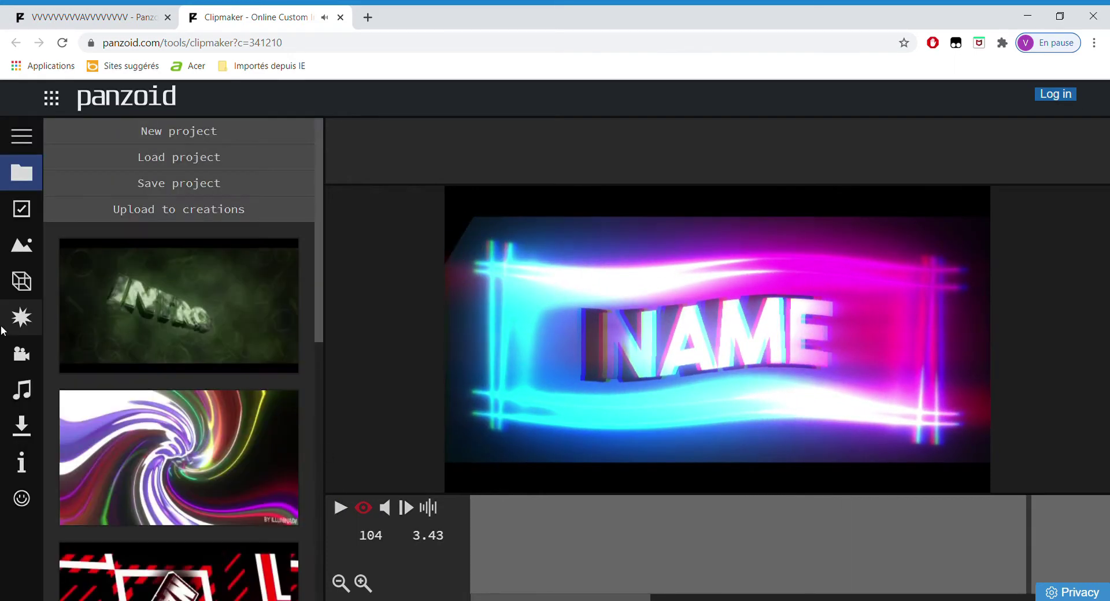
# Step: Show the project's object list and return the template's browser tab to the Creations list before resuming in Clipmaker
pyautogui.click(26, 286)
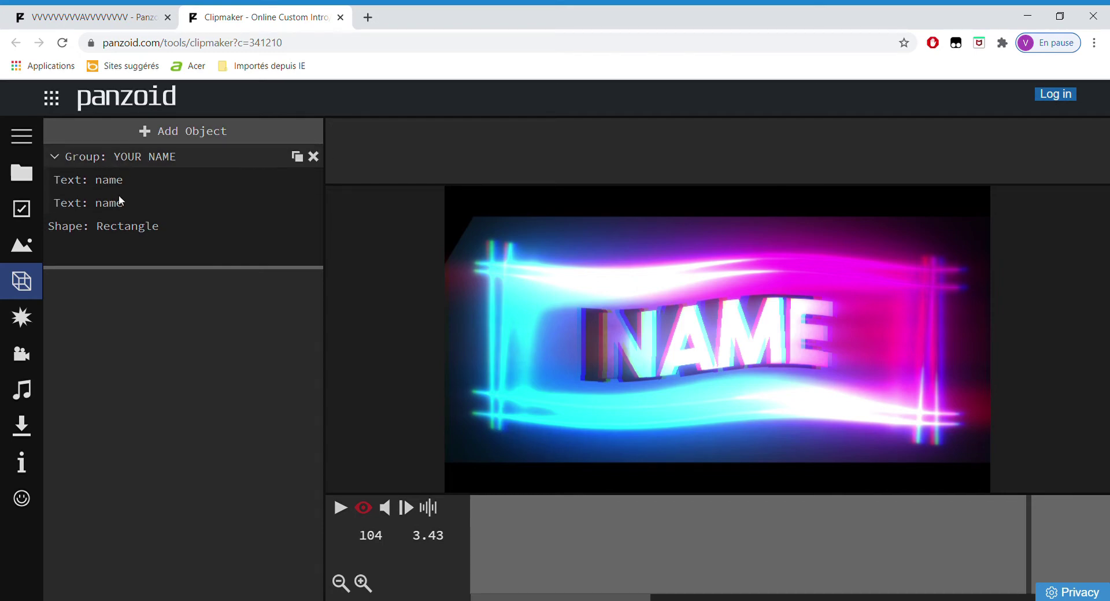
pyautogui.click(93, 18)
pyautogui.click(16, 42)
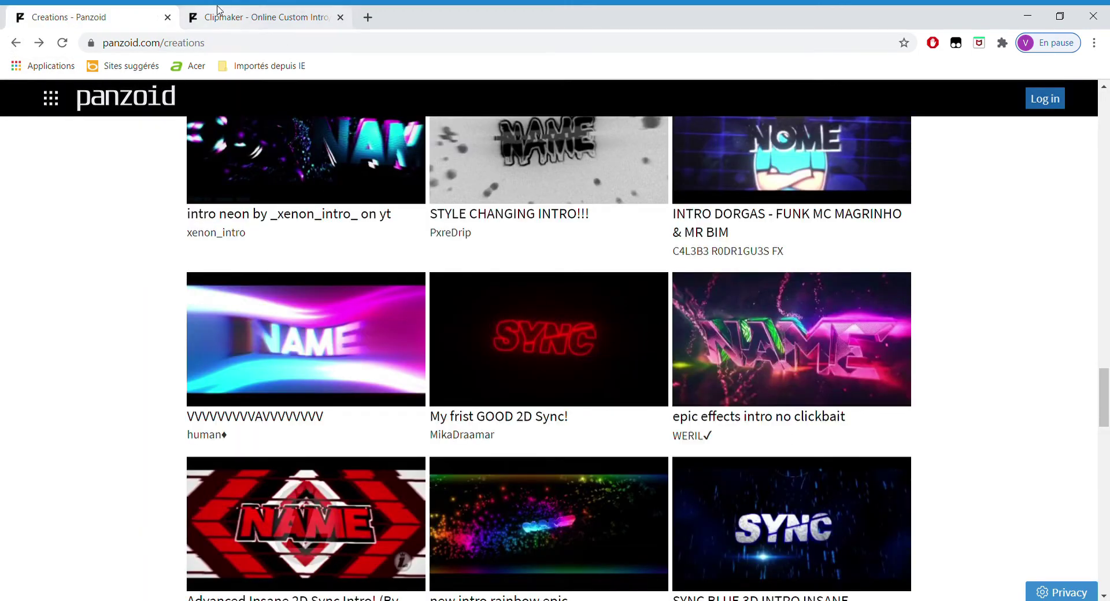
pyautogui.click(243, 20)
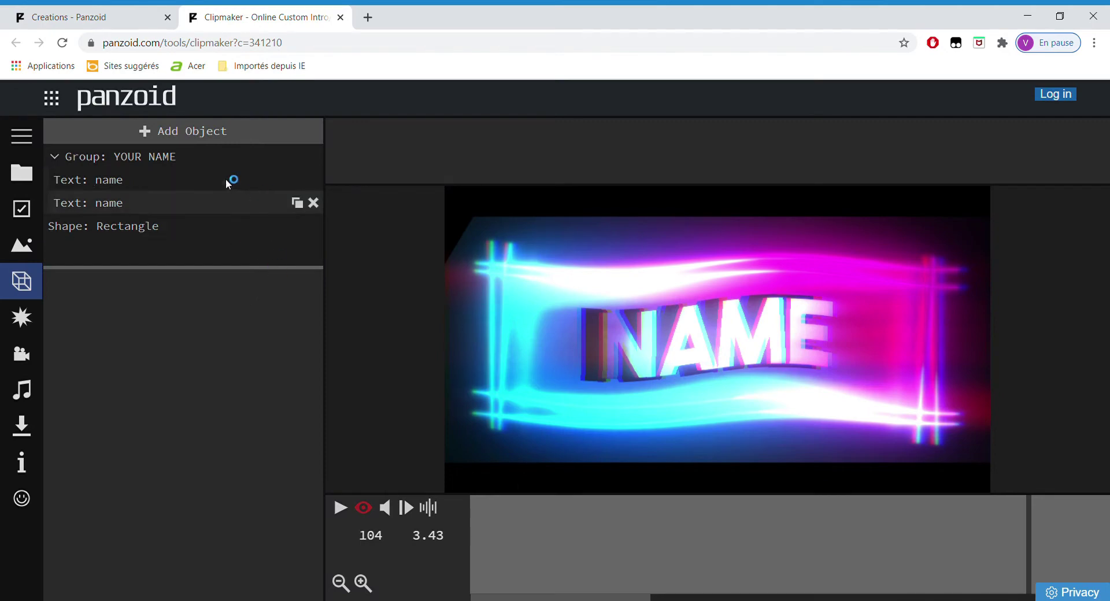
# Step: Change the first 3D text in the YOUR NAME group to LTART
pyautogui.click(185, 182)
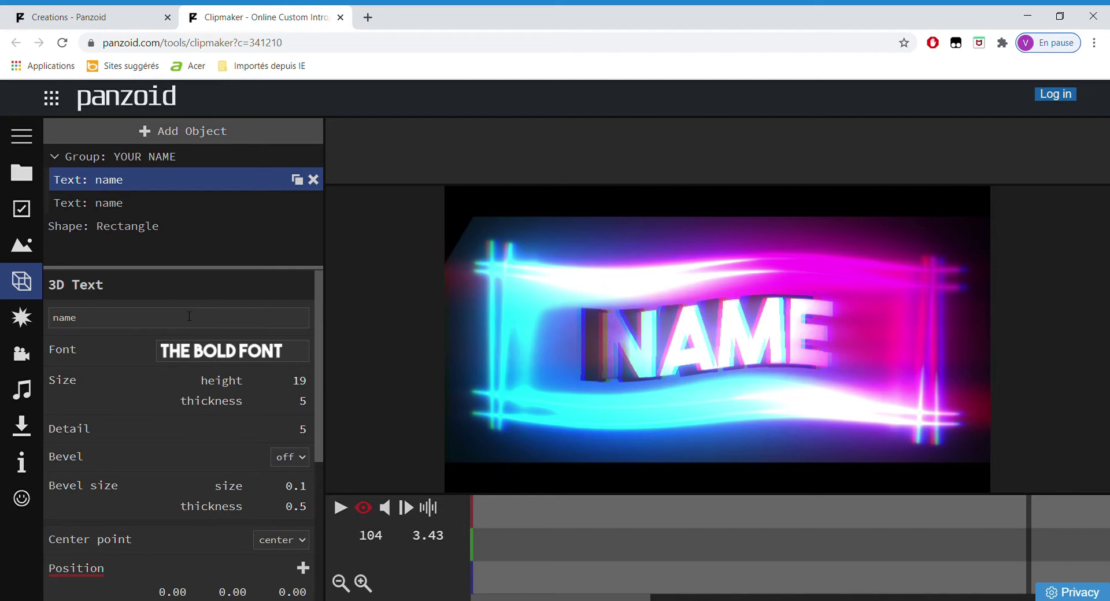
pyautogui.click(76, 318)
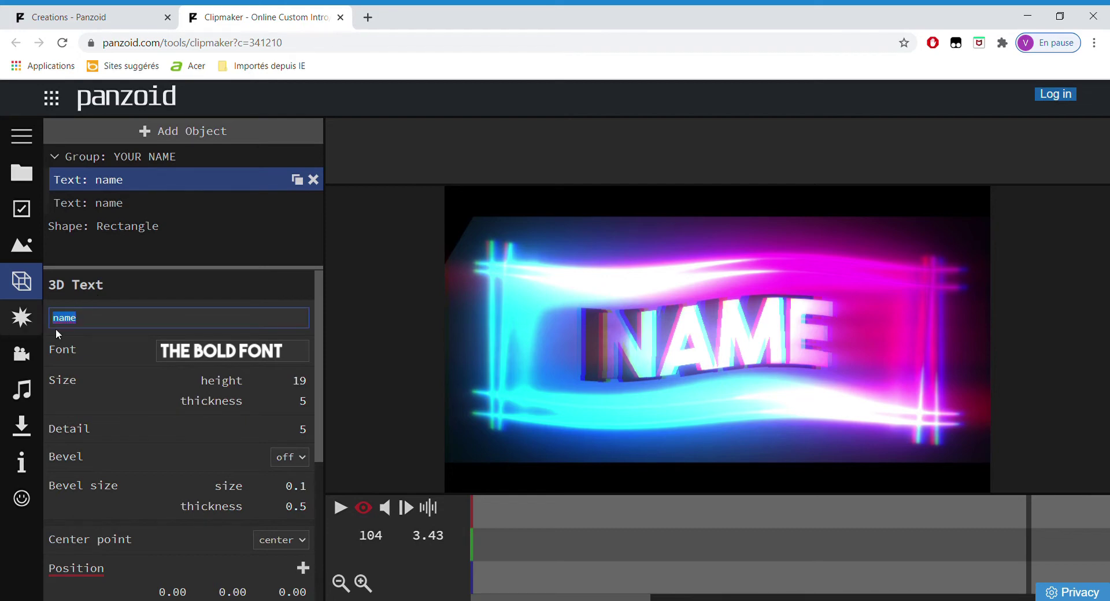
pyautogui.moveTo(100, 319); pyautogui.dragTo(1, 330)
pyautogui.press('BackSpace')
pyautogui.press('Return')
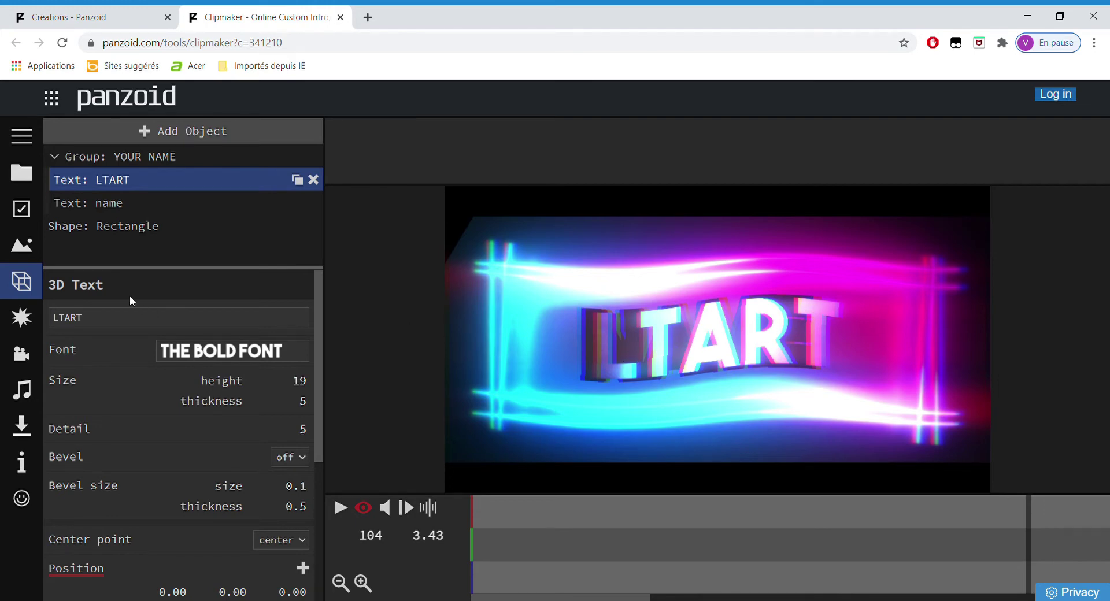
# Step: Change the second 3D text in the YOUR NAME group to LTART
pyautogui.click(130, 203)
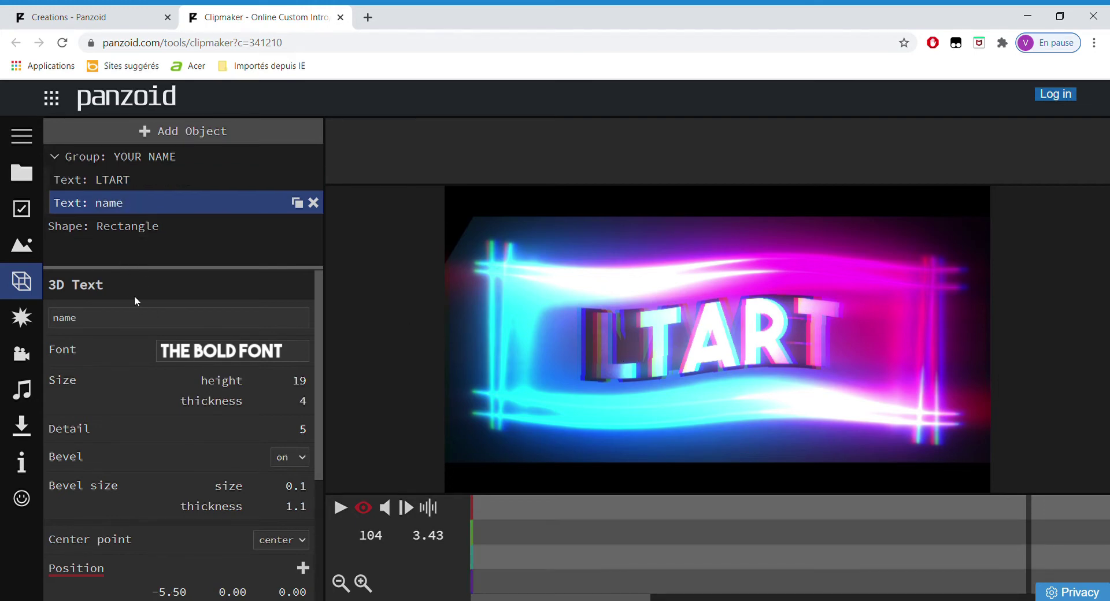
pyautogui.moveTo(117, 327); pyautogui.dragTo(3, 315)
pyautogui.press('BackSpace')
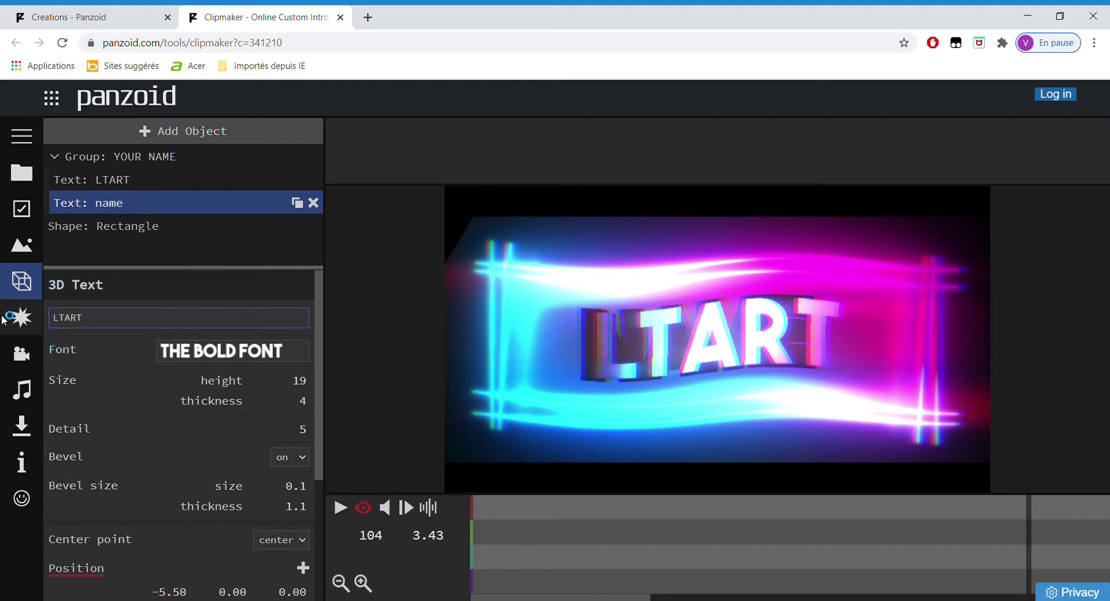
pyautogui.press('Return')
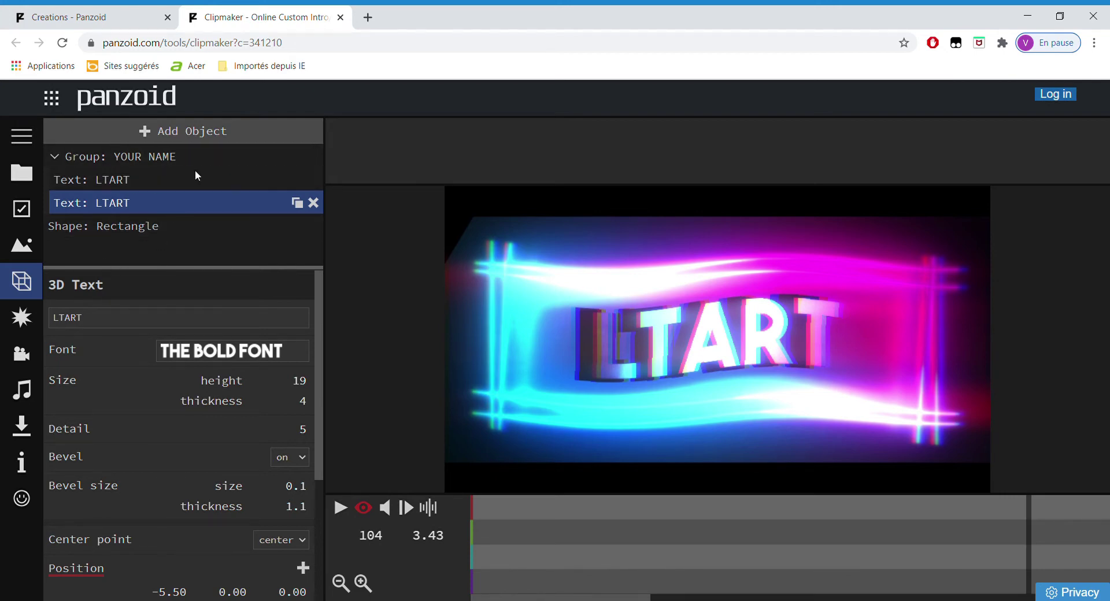
pyautogui.click(90, 201)
# Step: Check the available scene environments and the project's basic settings for resolution, frame rate and length
pyautogui.click(13, 255)
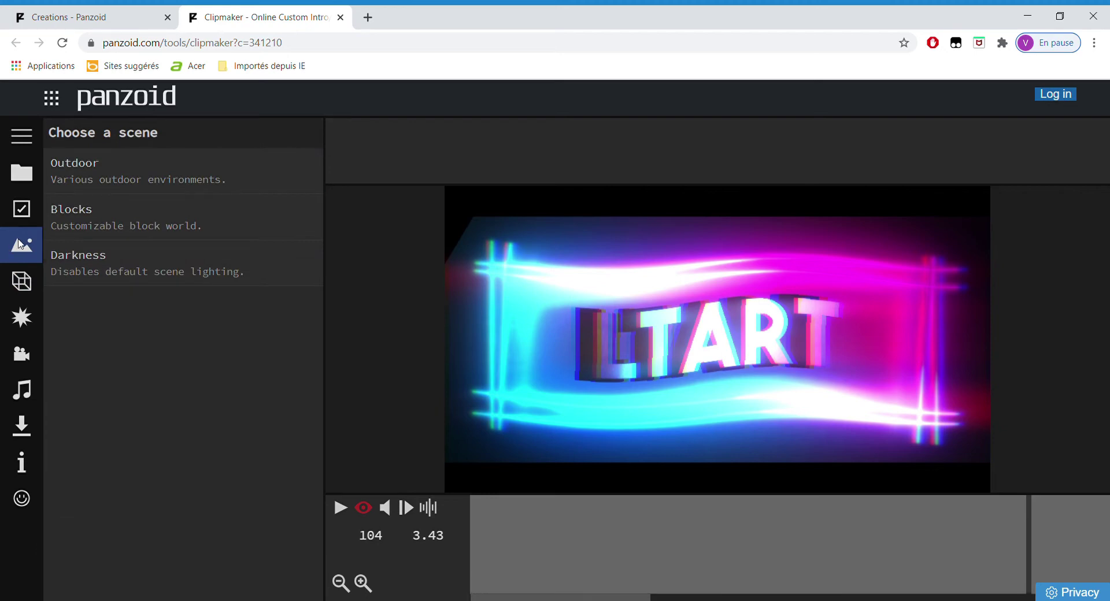
pyautogui.click(33, 194)
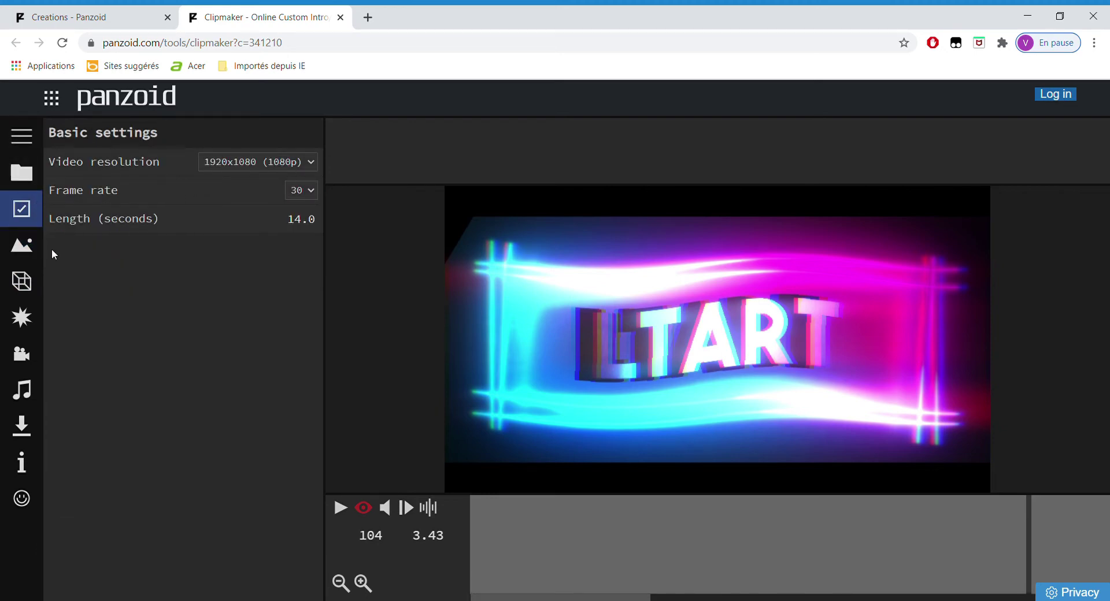
# Step: Look through the effects and camera animation settings, and play the intro preview both through the camera and in the free view
pyautogui.click(21, 317)
pyautogui.click(23, 352)
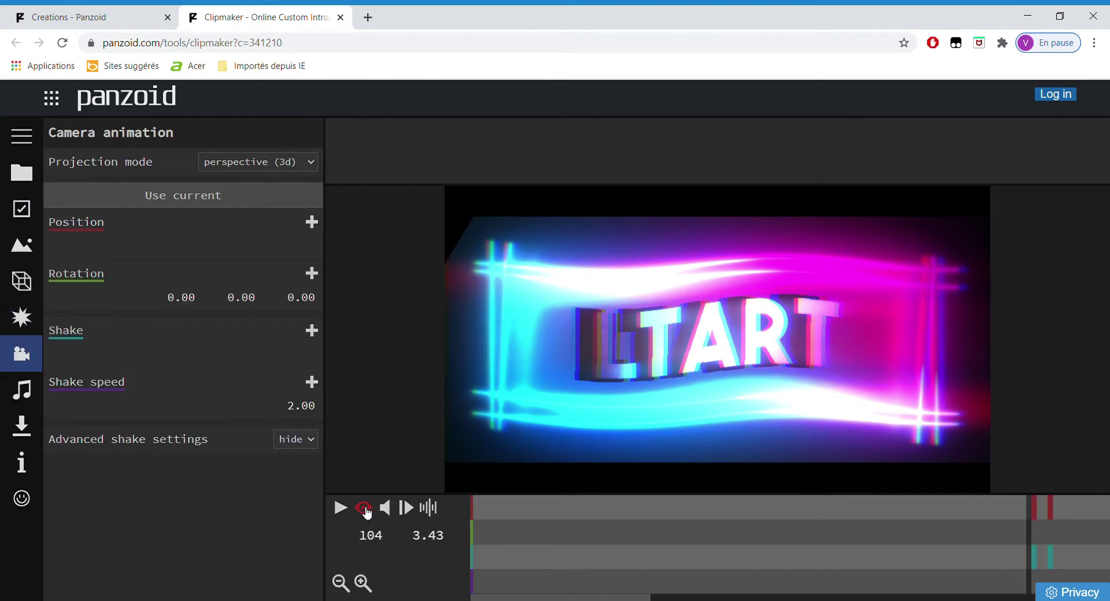
pyautogui.click(341, 508)
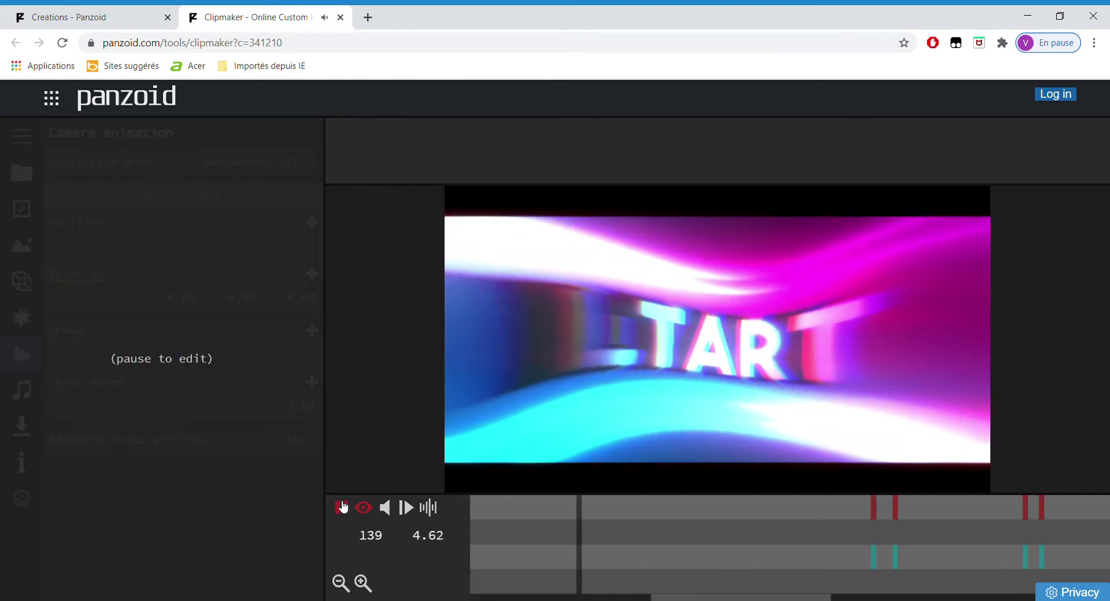
pyautogui.click(340, 508)
pyautogui.click(340, 508)
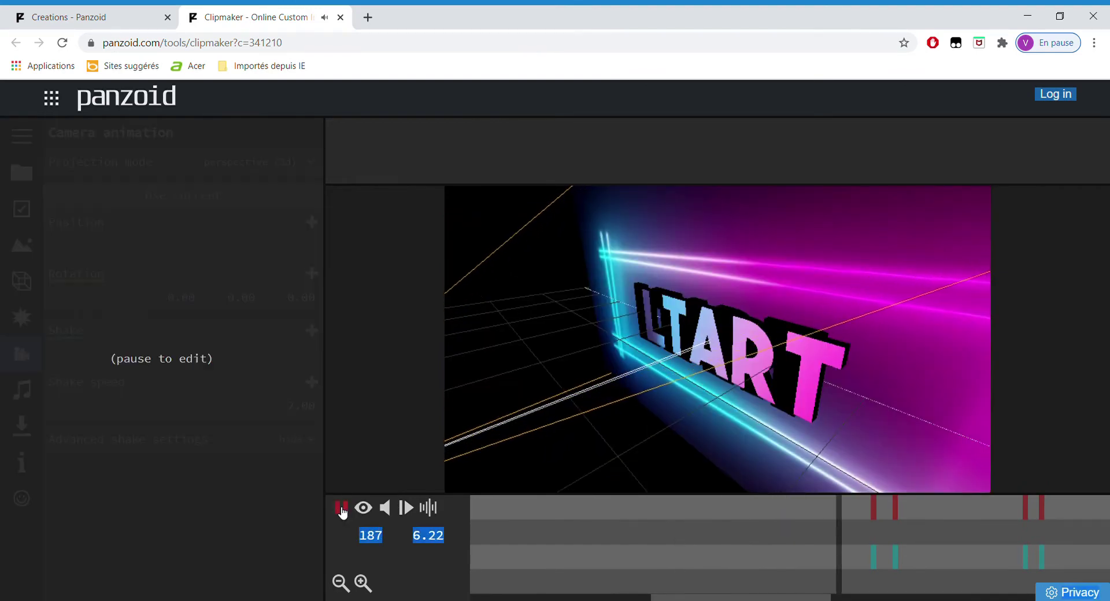
pyautogui.click(363, 507)
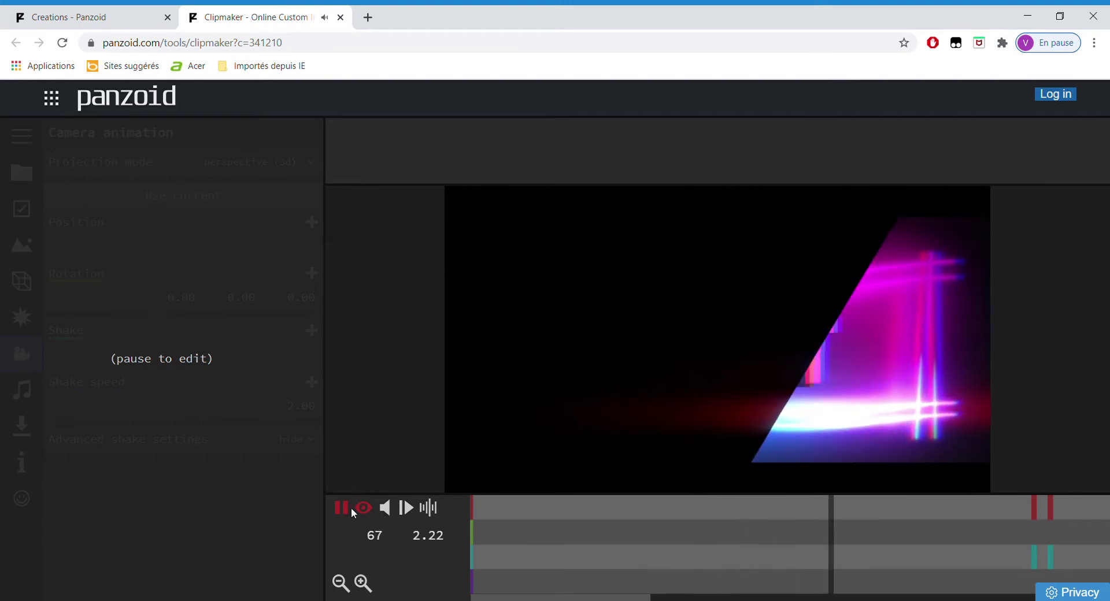
pyautogui.press('space')
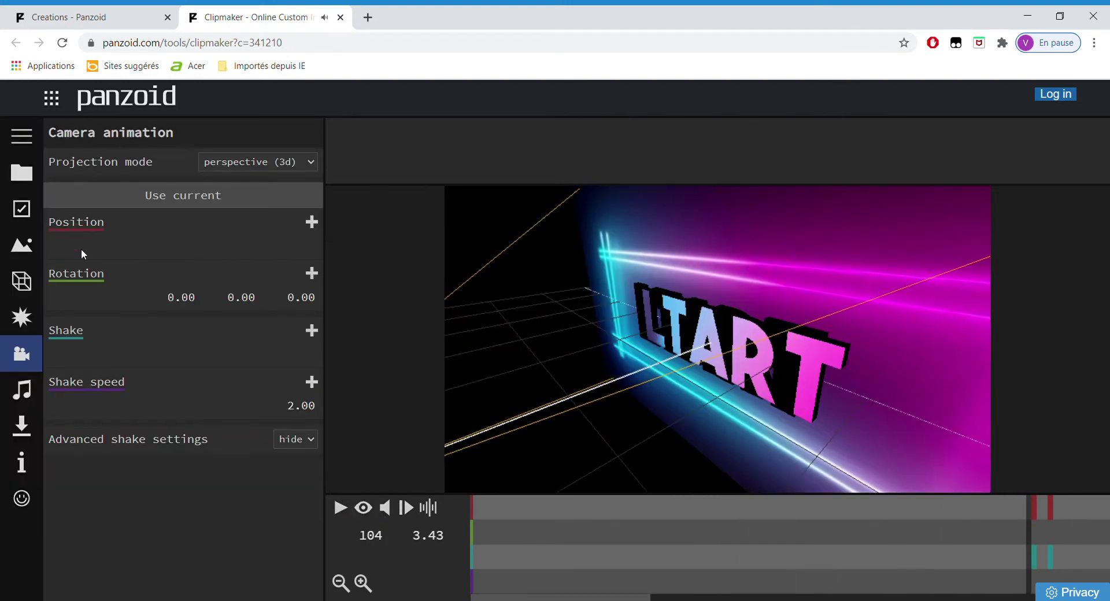
# Step: Examine the audio track settings and the file chooser for replacing the intro's audio
pyautogui.click(21, 390)
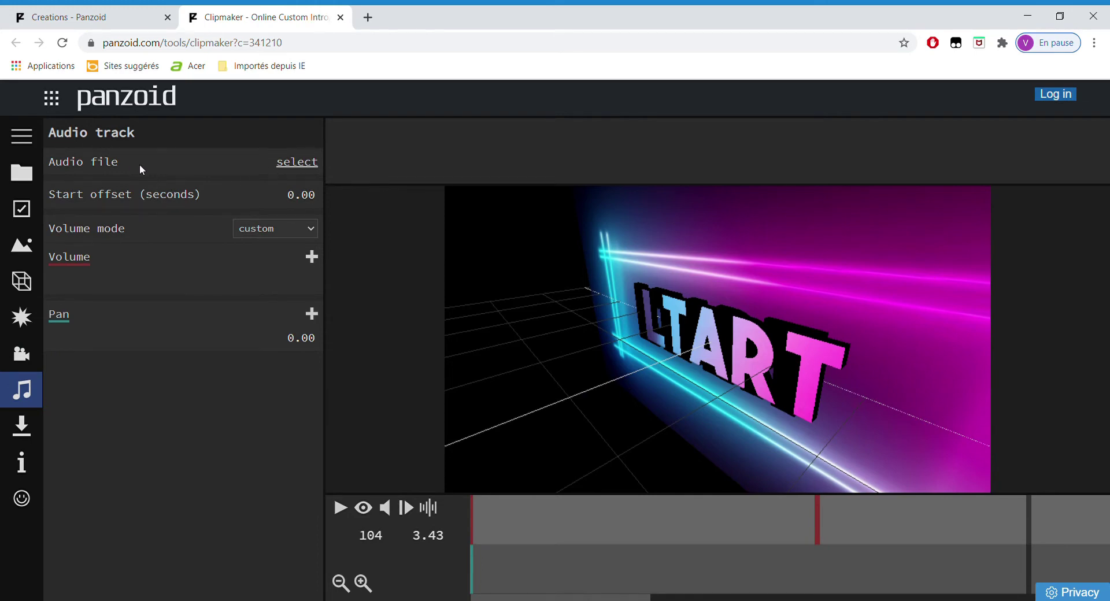
pyautogui.click(299, 164)
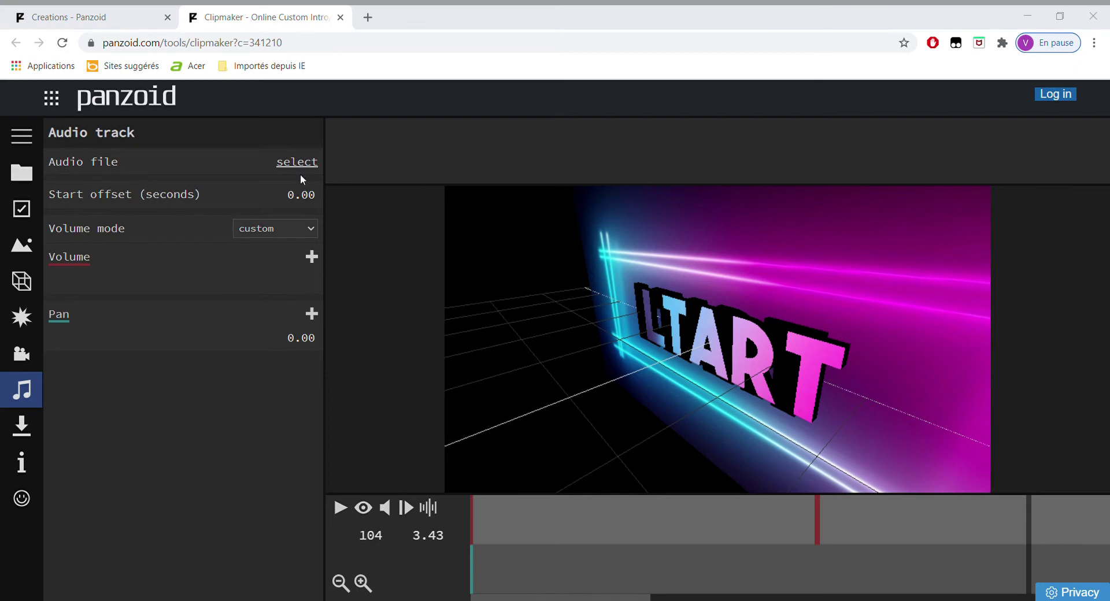
pyautogui.click(541, 22)
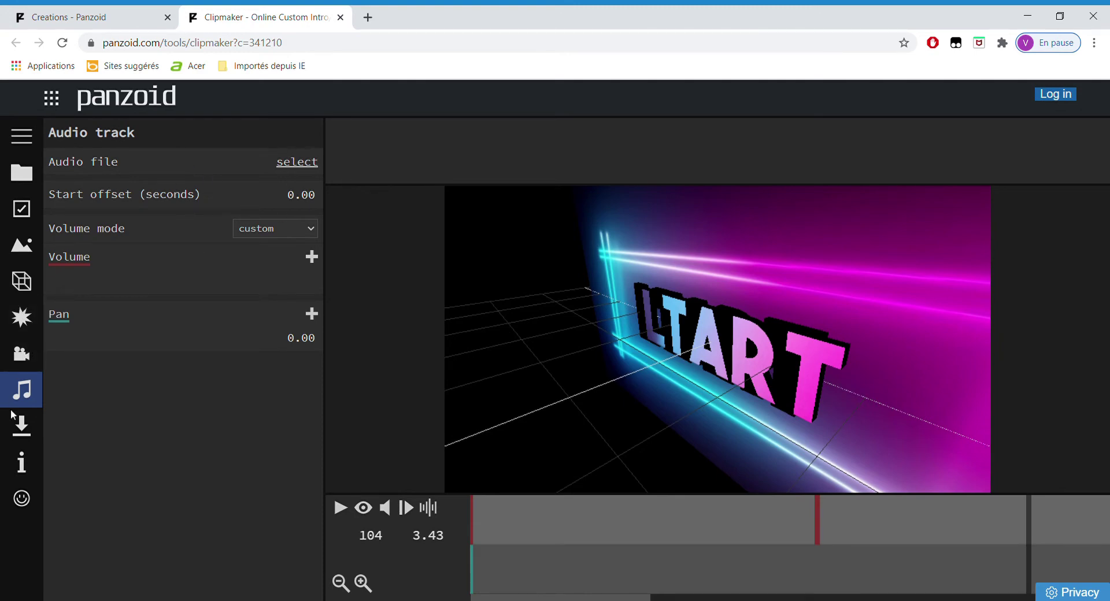
# Step: Render the intro in good quality mode as .mkv (vp8/opus) and download the video, opening video.mkv to check it
pyautogui.click(18, 431)
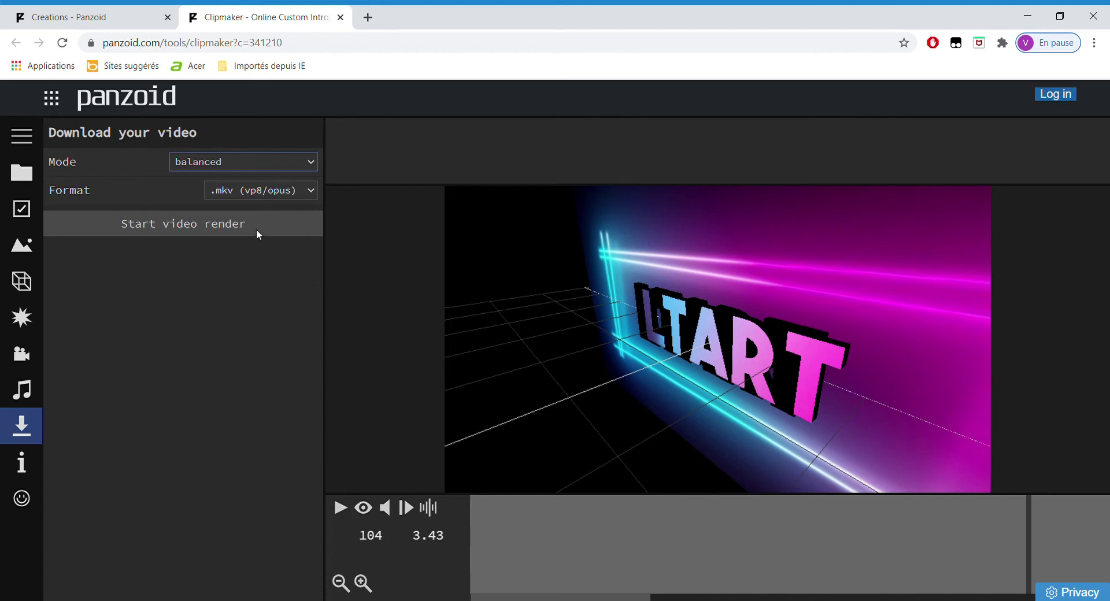
pyautogui.click(223, 202)
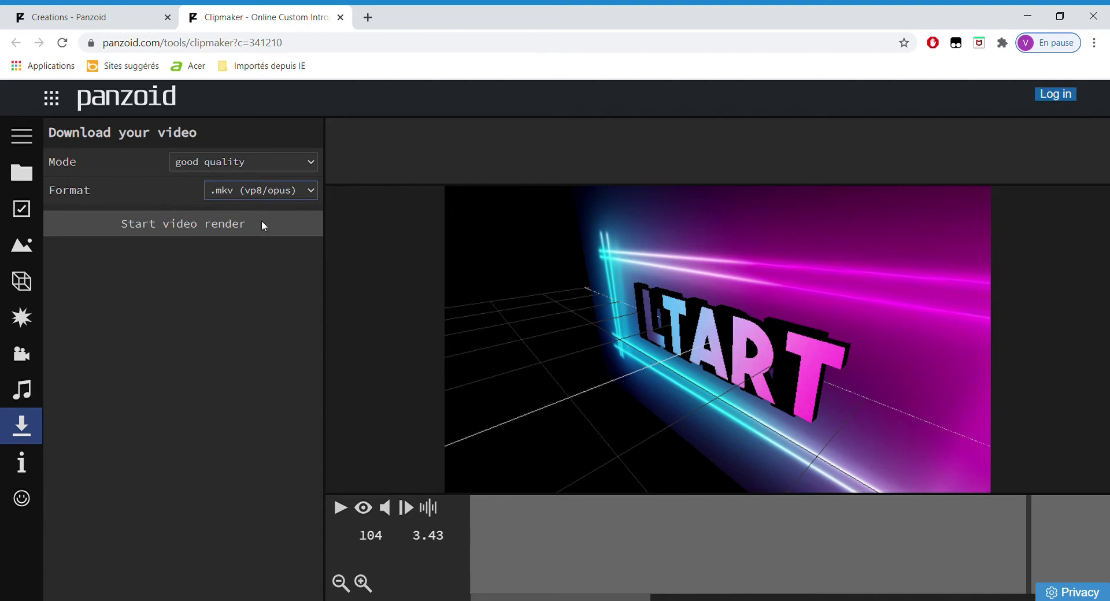
pyautogui.click(189, 225)
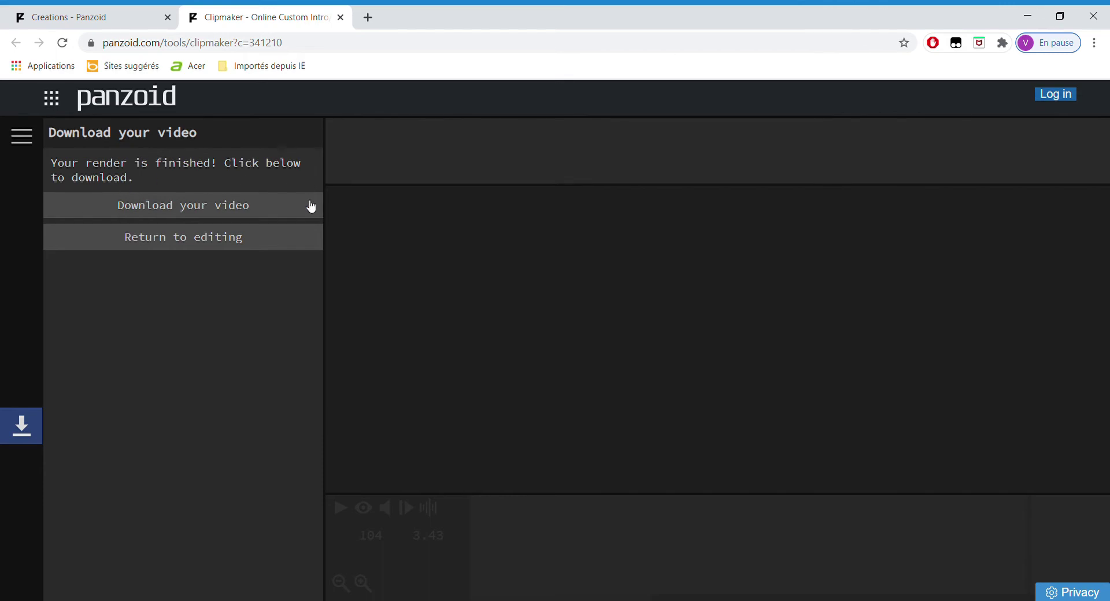
pyautogui.click(206, 208)
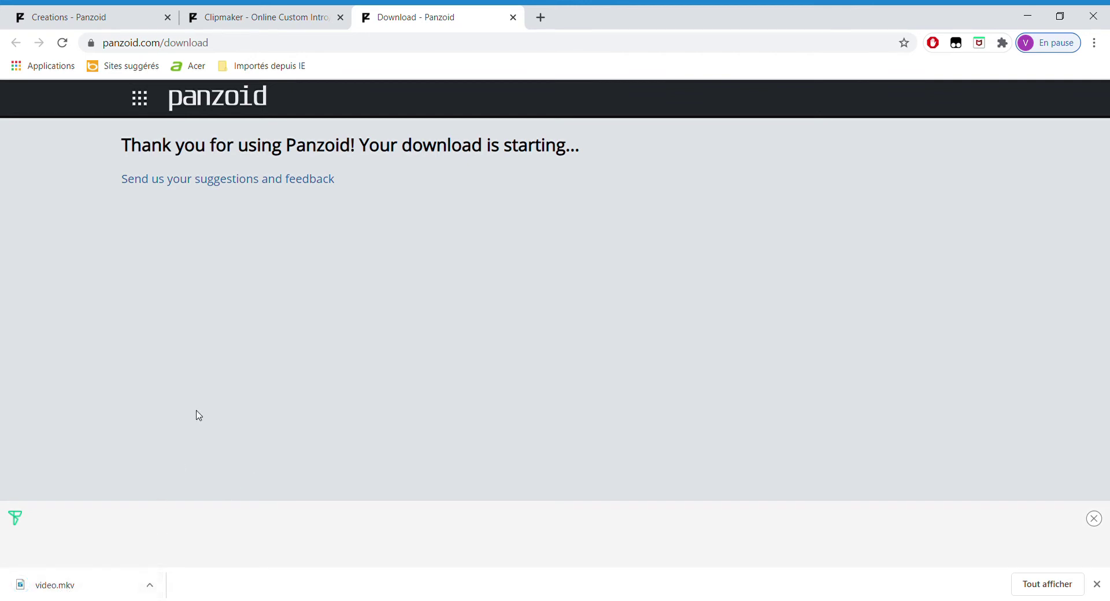
pyautogui.click(130, 591)
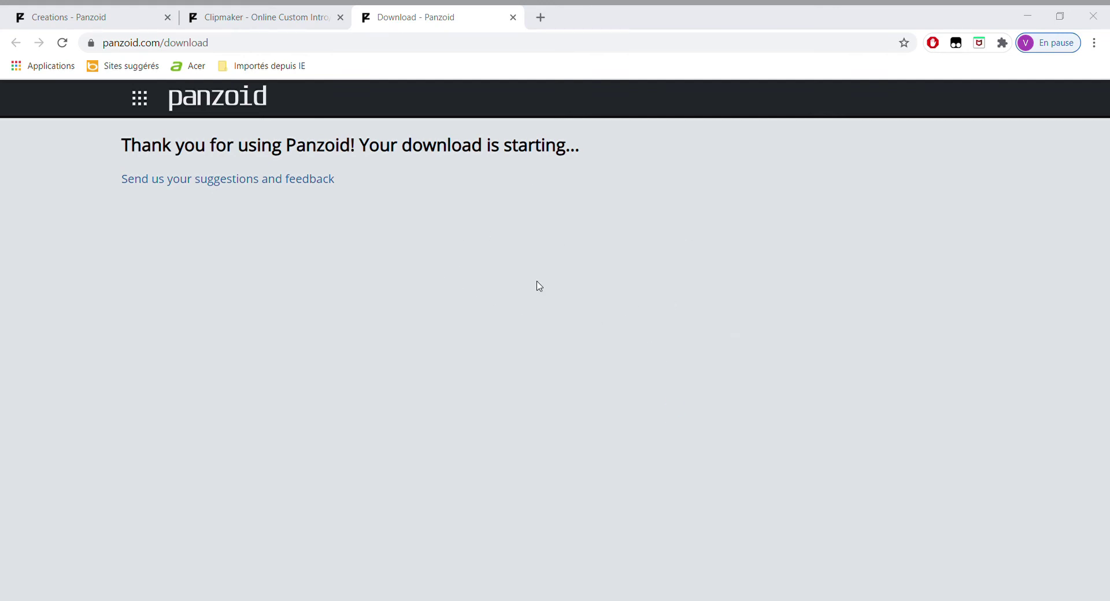
pyautogui.click(691, 271)
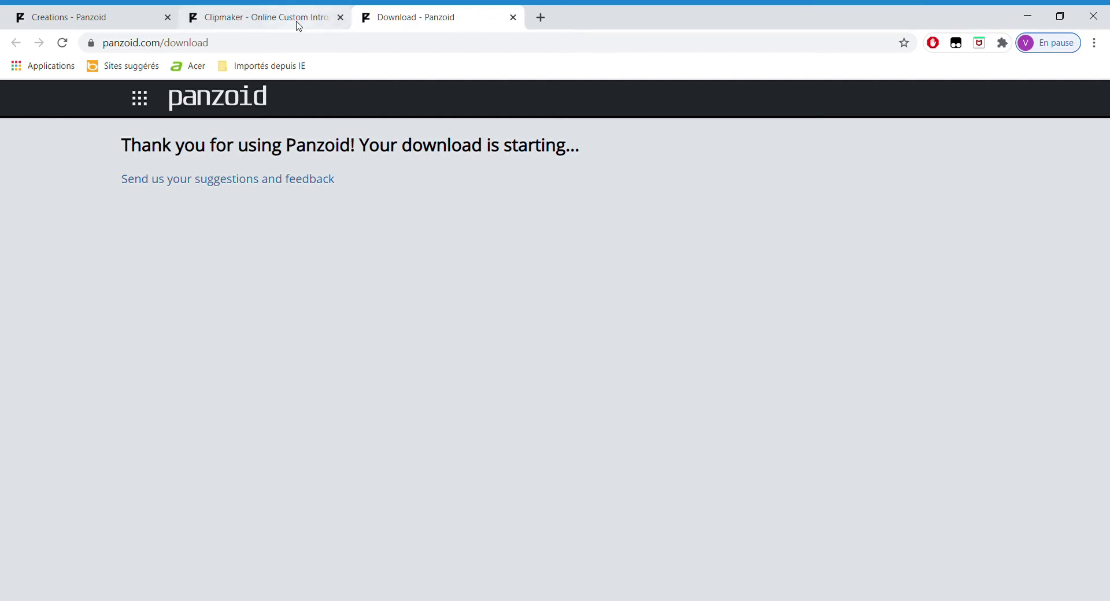
# Step: Return to the Creations list and open the CHILL VAPORWAVE V2 outro template in Clipmaker
pyautogui.click(93, 16)
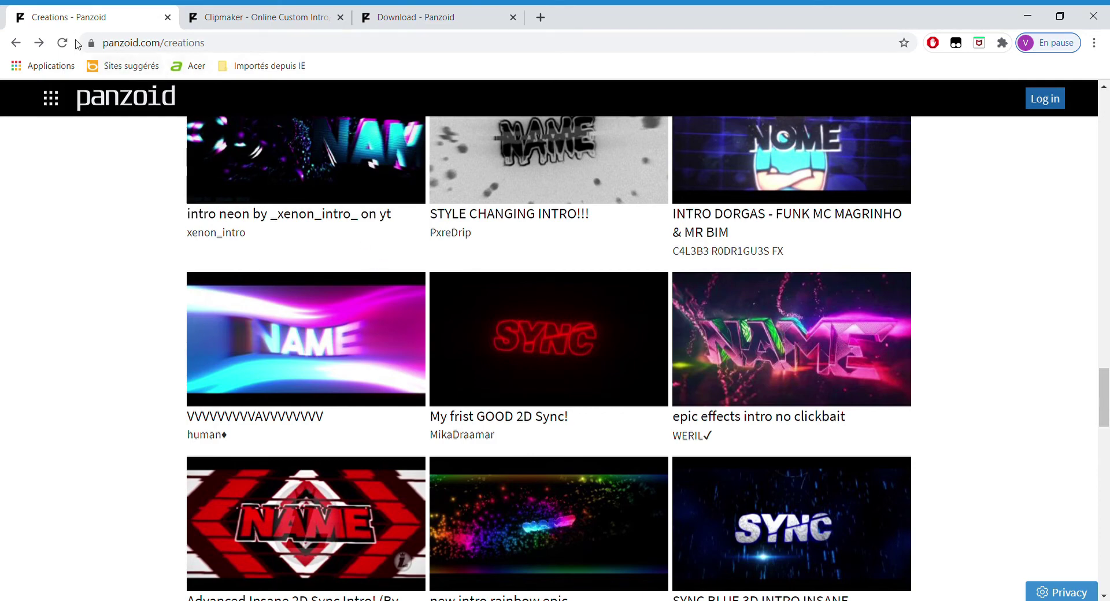
pyautogui.scroll(10, 448, 421)
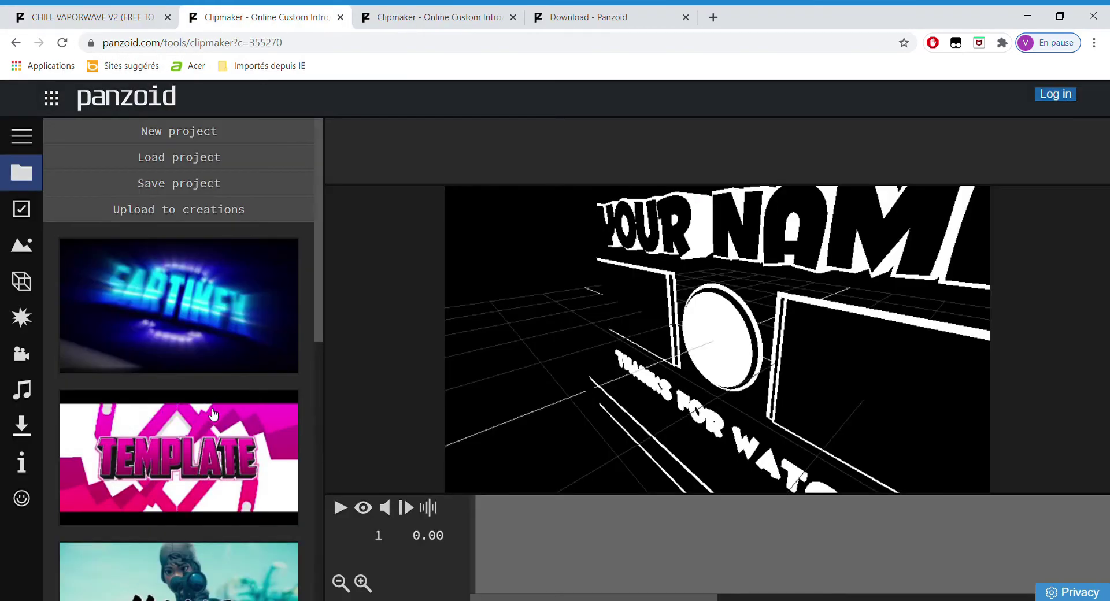
pyautogui.scroll(-5, 201, 428)
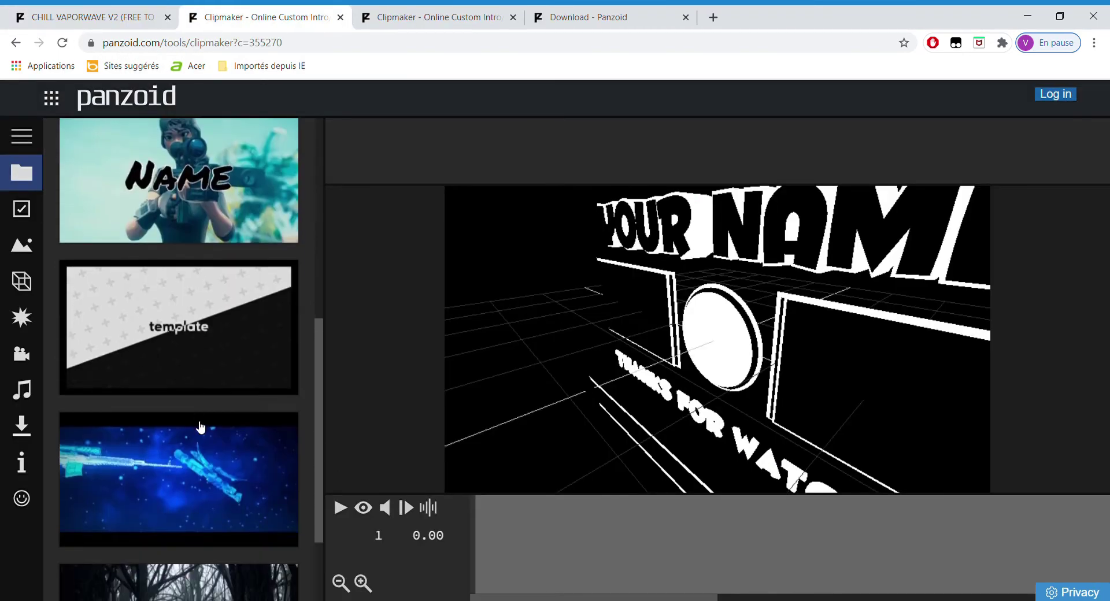
pyautogui.scroll(-2, 200, 428)
# Step: Switch the outro template to the camera view and play its preview
pyautogui.click(361, 509)
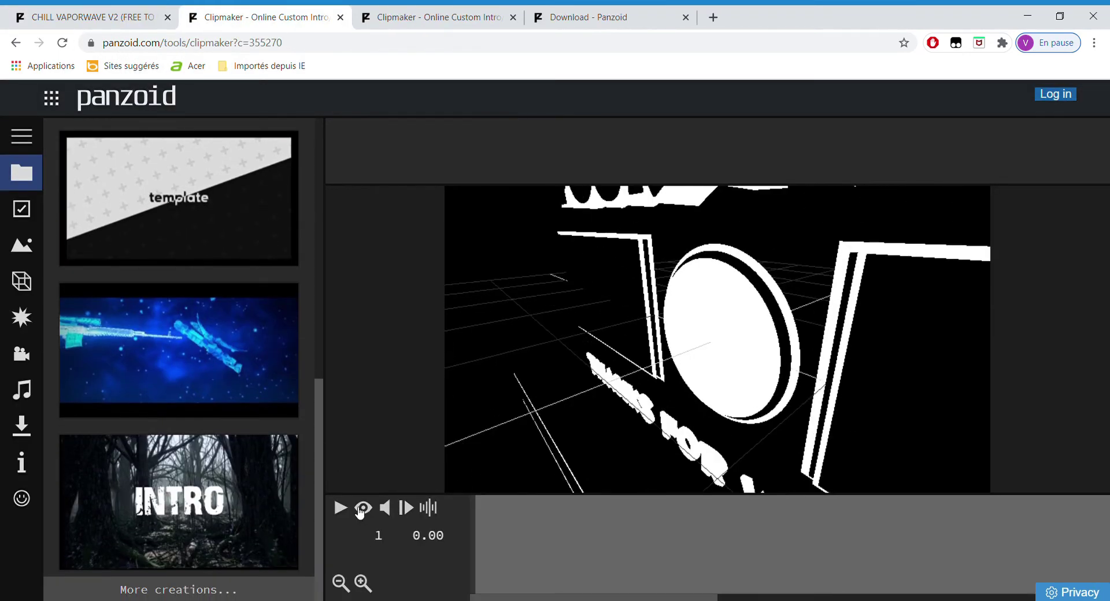
pyautogui.click(360, 511)
pyautogui.click(341, 507)
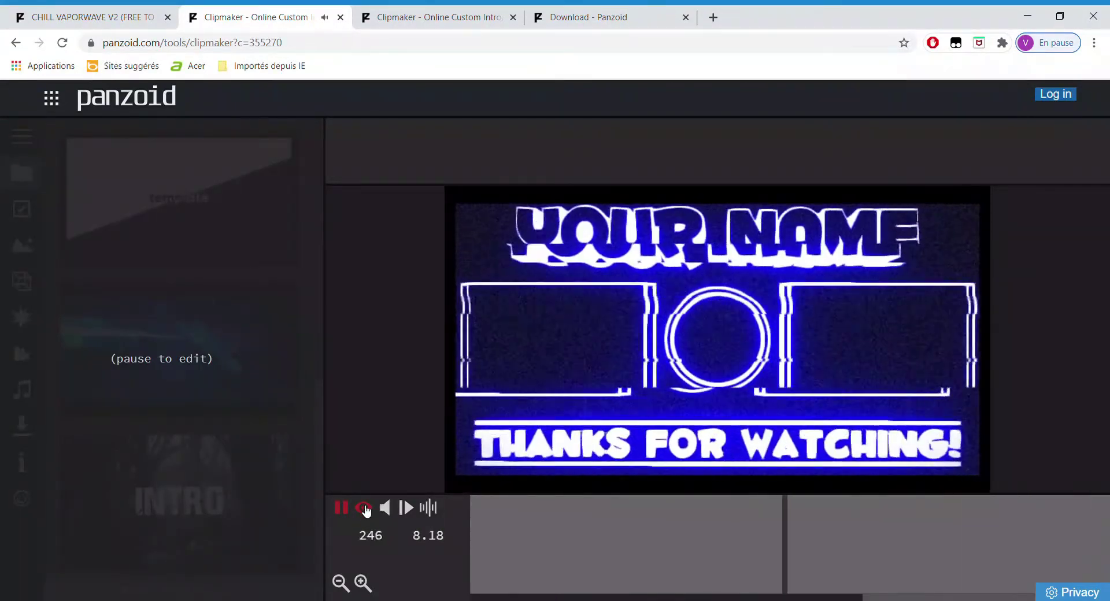
pyautogui.click(342, 508)
pyautogui.click(342, 508)
pyautogui.click(341, 508)
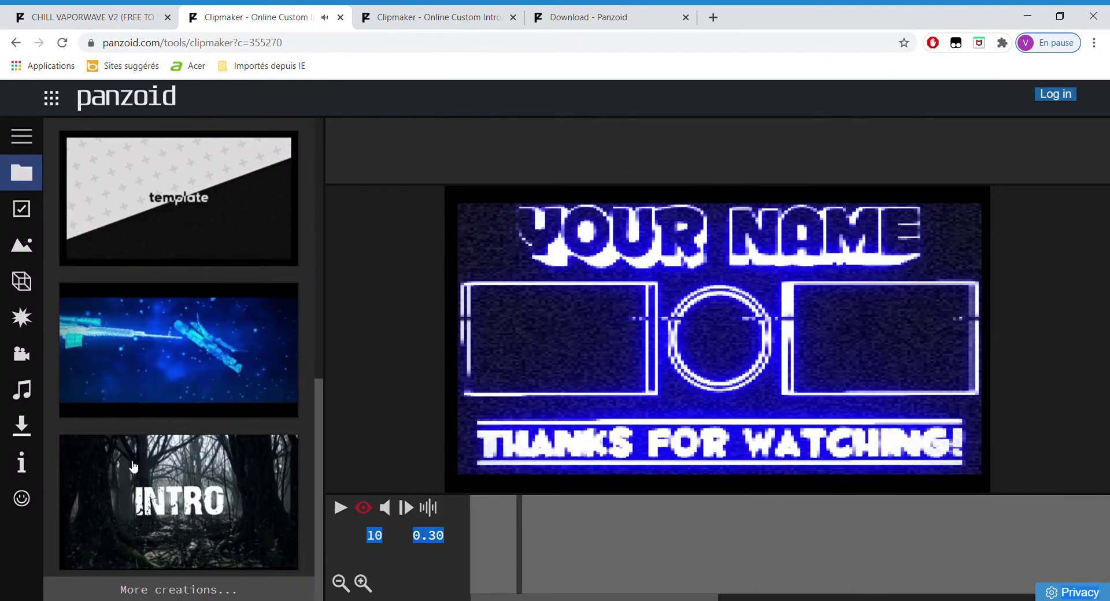
# Step: Change the first YOUR NAME 3D text in the TEXT1 group to LTART
pyautogui.click(24, 281)
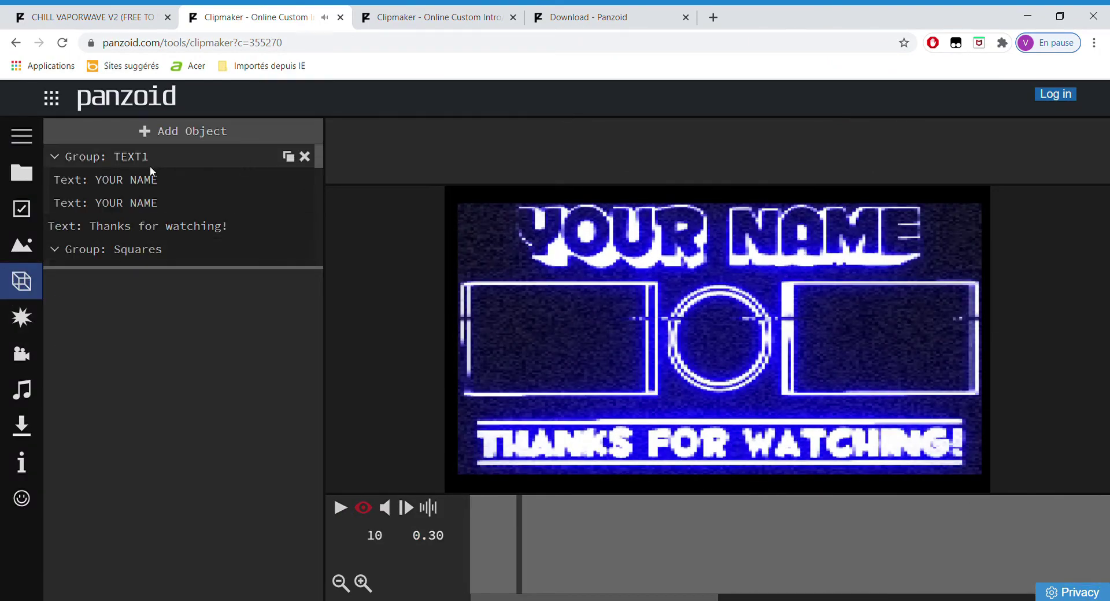
pyautogui.click(122, 183)
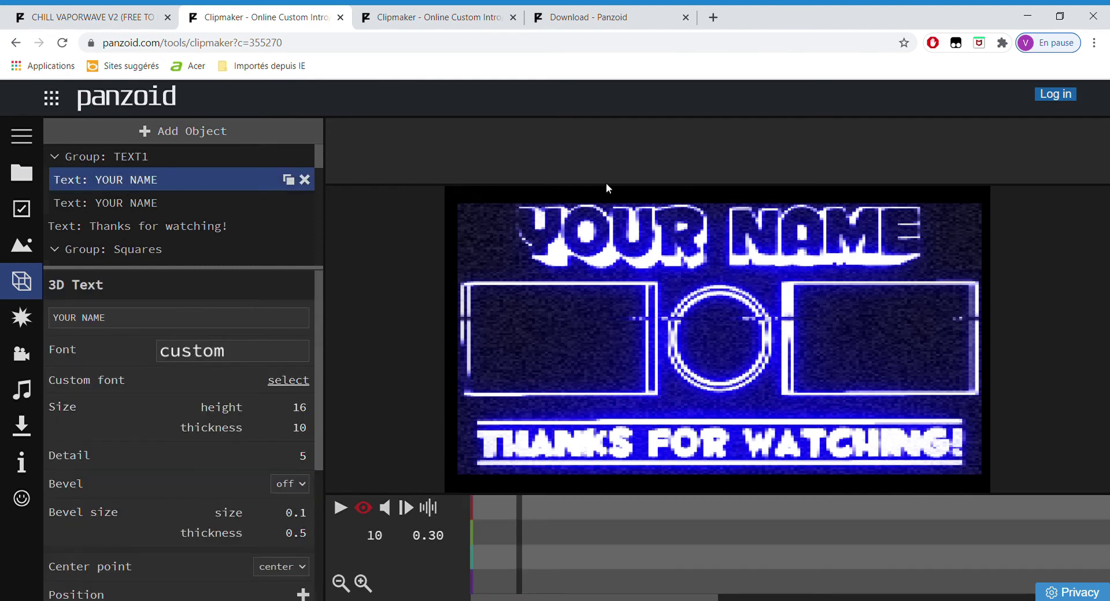
pyautogui.click(75, 318)
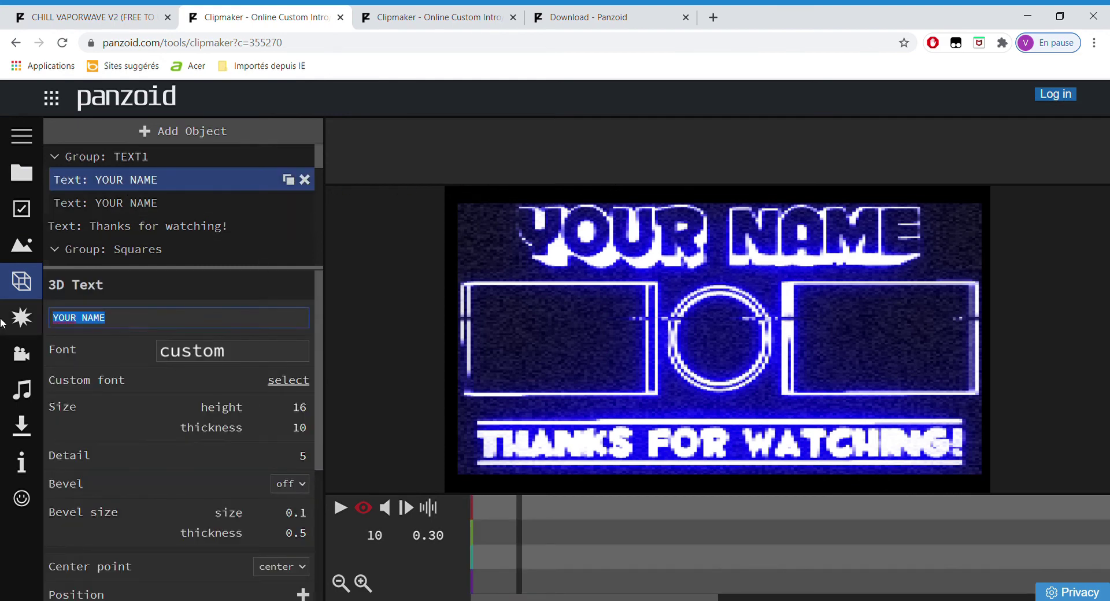
pyautogui.press('BackSpace')
pyautogui.press('Return')
# Step: Change the second YOUR NAME 3D text in the TEXT1 group to LTART
pyautogui.click(186, 202)
pyautogui.click(130, 317)
pyautogui.press('BackSpace')
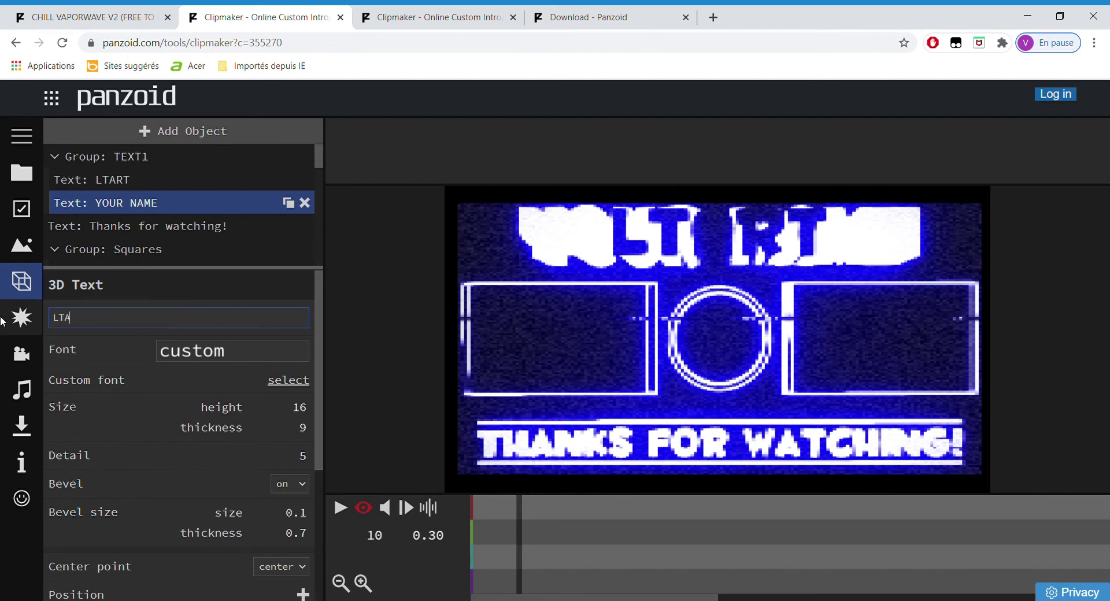
pyautogui.press('Return')
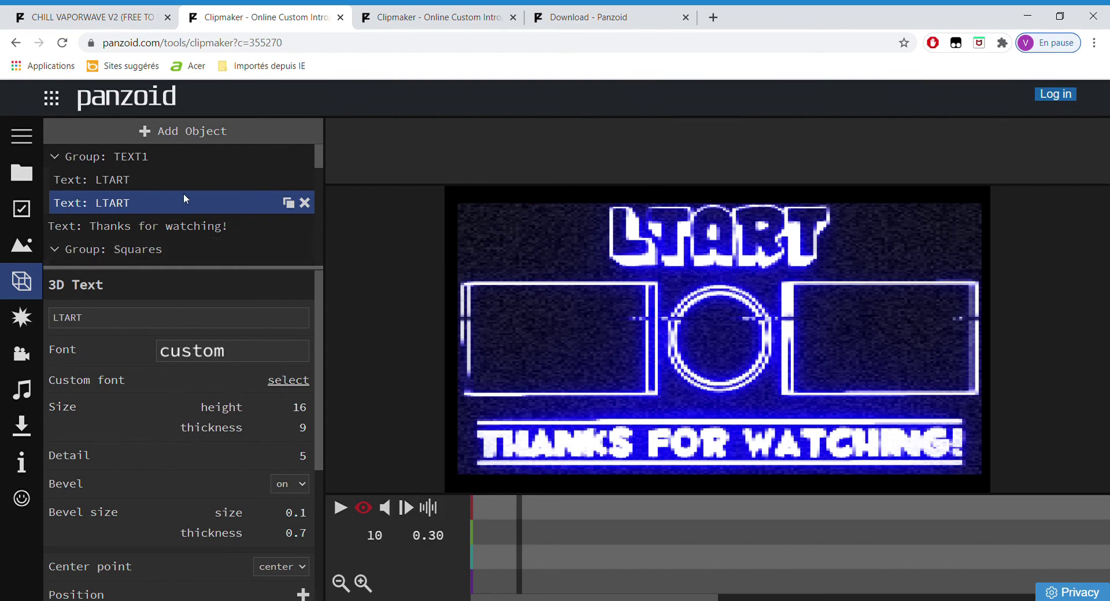
# Step: Replace the "Thanks for watching!" 3D text with "Abonne-toi !"
pyautogui.scroll(-1, 182, 193)
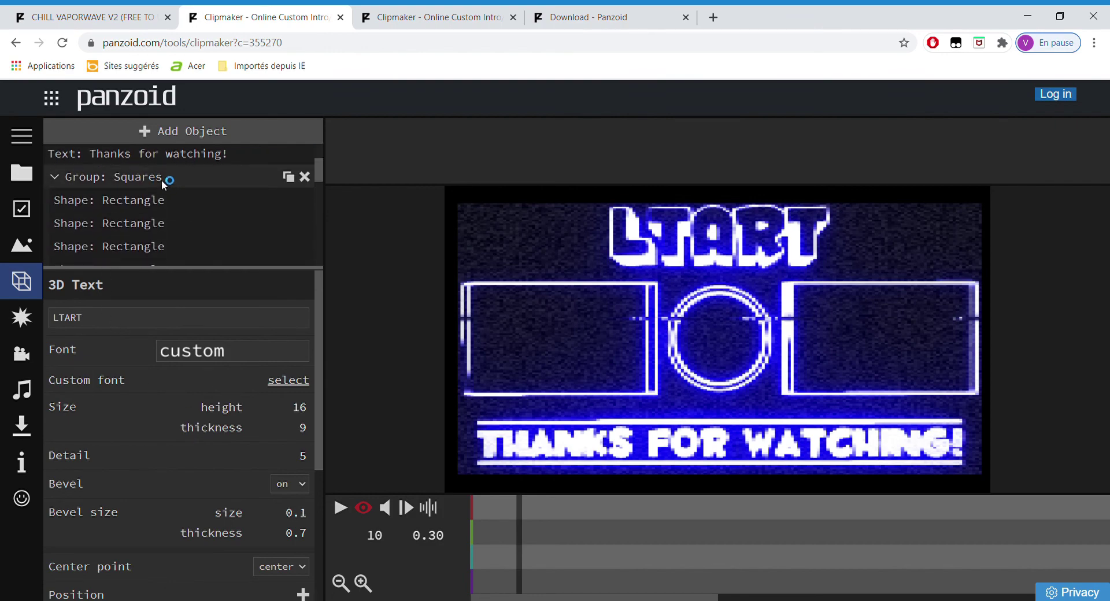
pyautogui.scroll(-2, 135, 206)
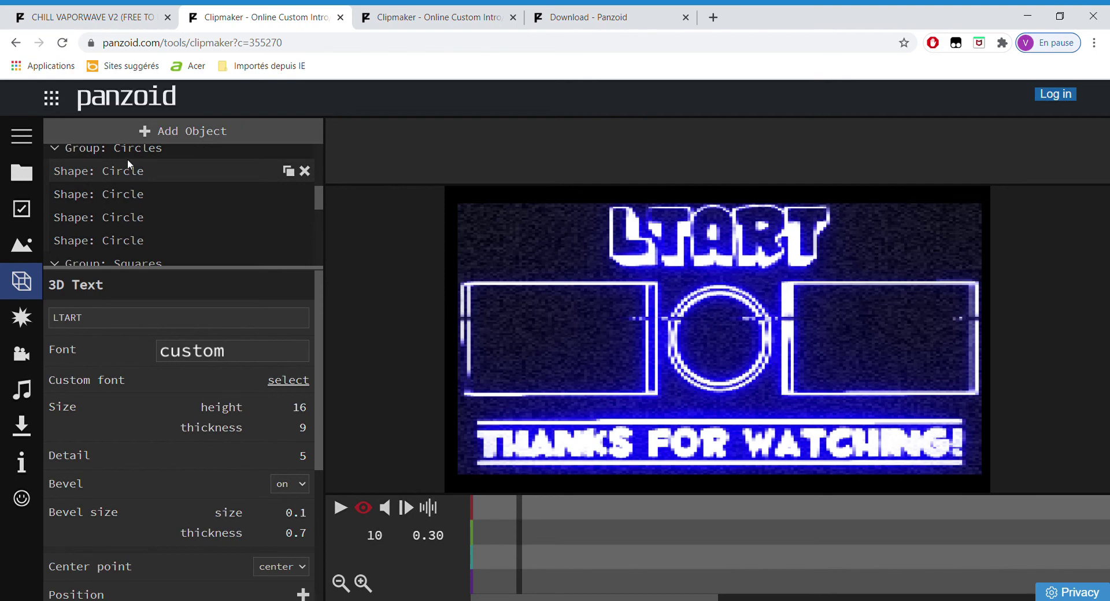
pyautogui.scroll(-1, 145, 171)
pyautogui.scroll(-1, 132, 197)
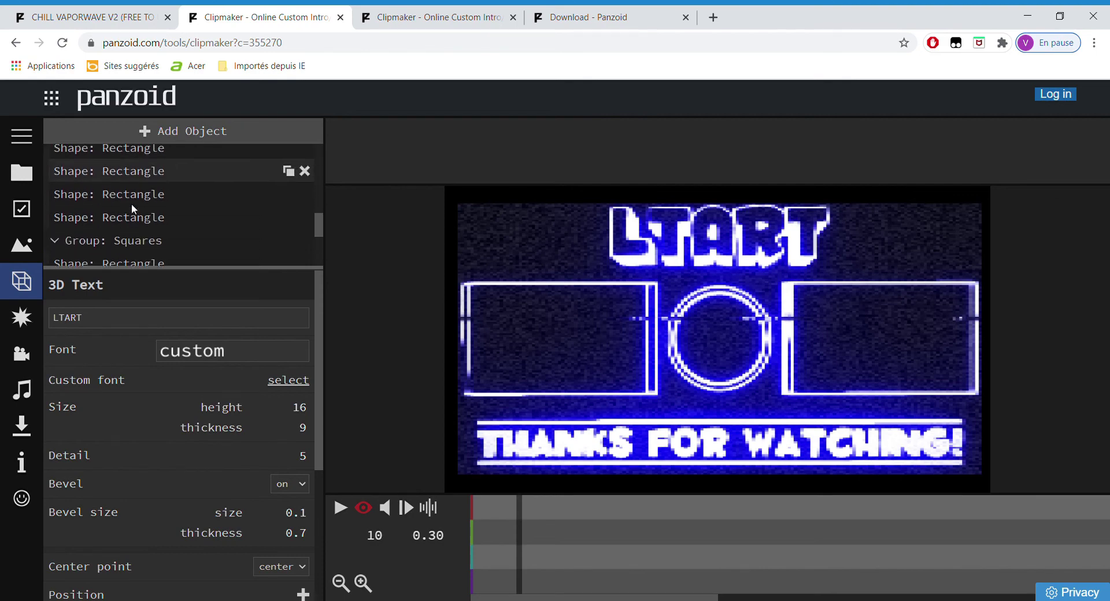
pyautogui.scroll(-2, 130, 203)
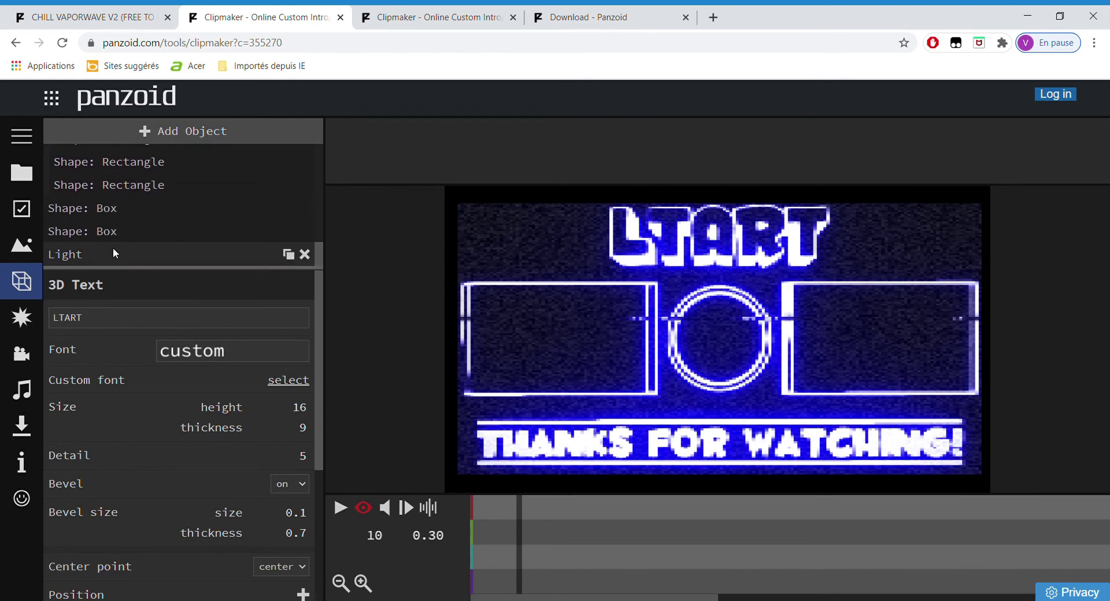
pyautogui.scroll(6, 113, 248)
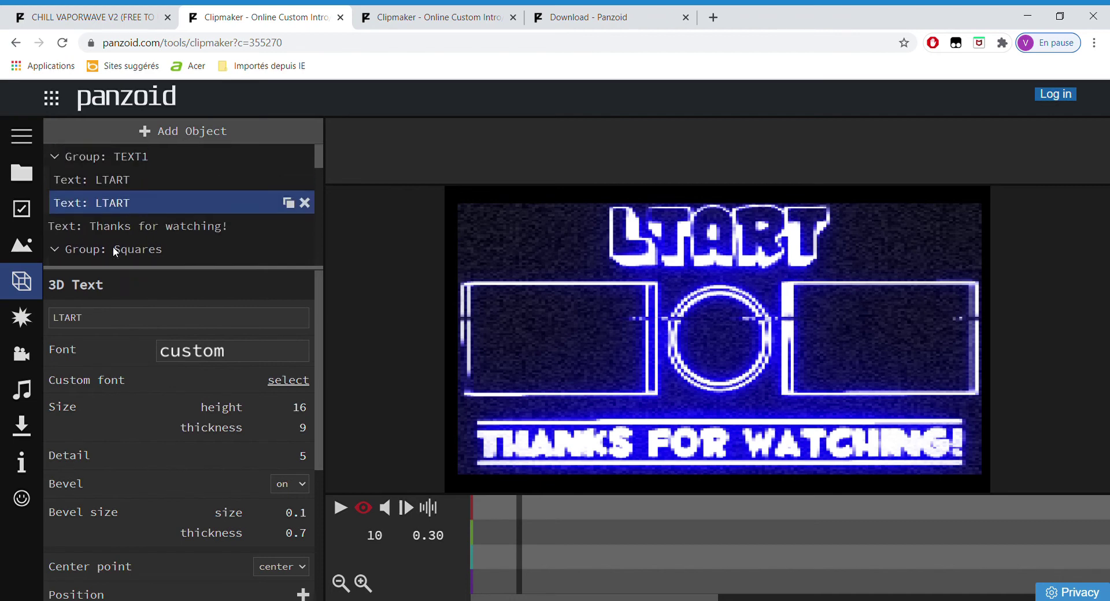
pyautogui.click(150, 224)
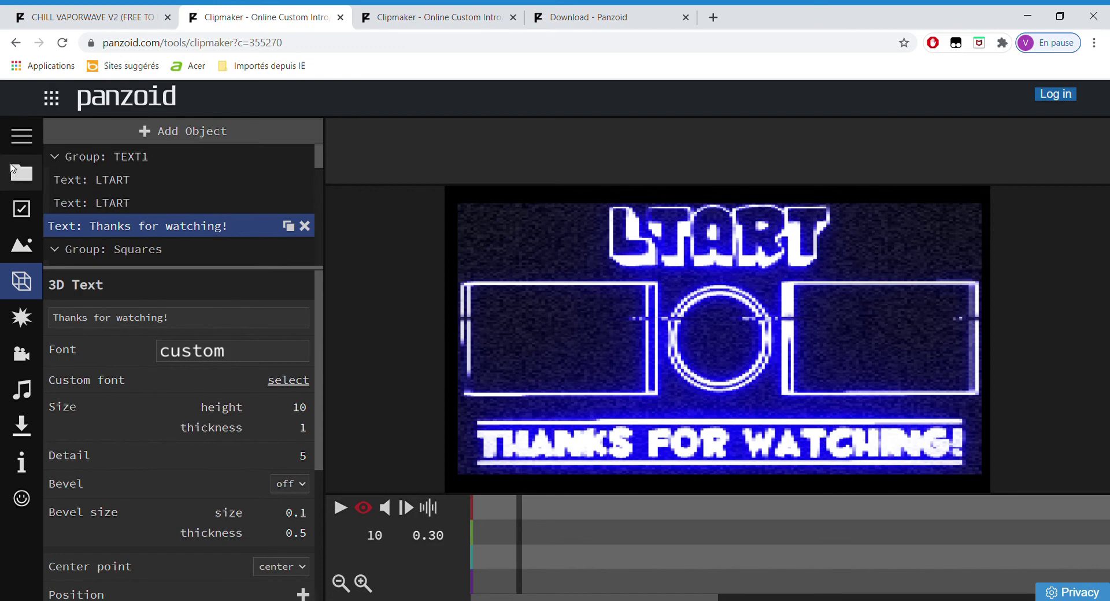
pyautogui.moveTo(301, 317); pyautogui.dragTo(2, 317)
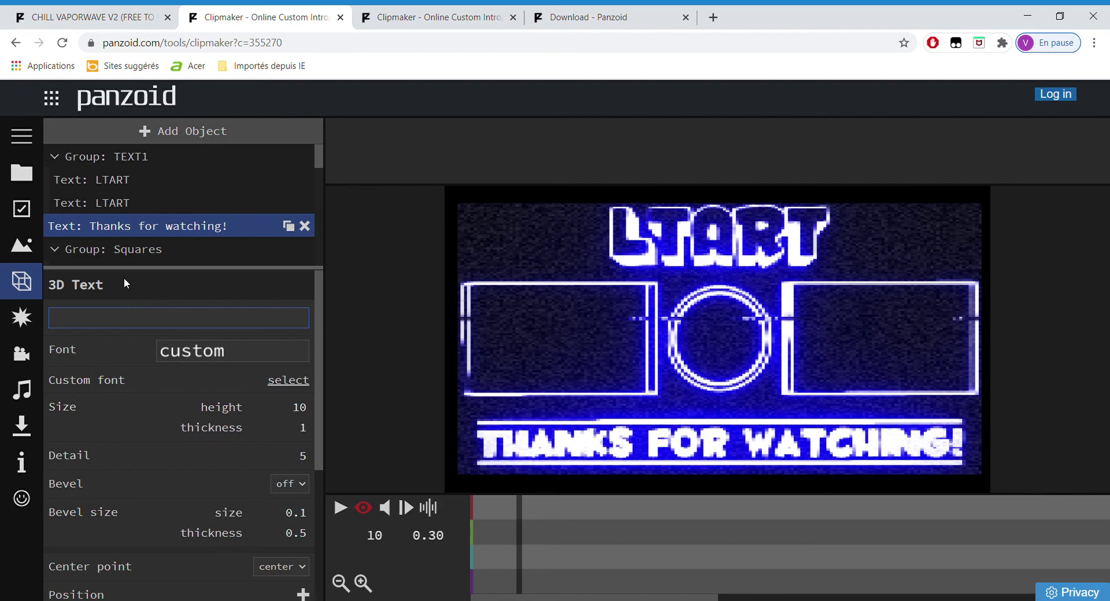
pyautogui.write('Abone')
pyautogui.press('BackSpace')
pyautogui.write('ne-toi !')
pyautogui.press('Return')
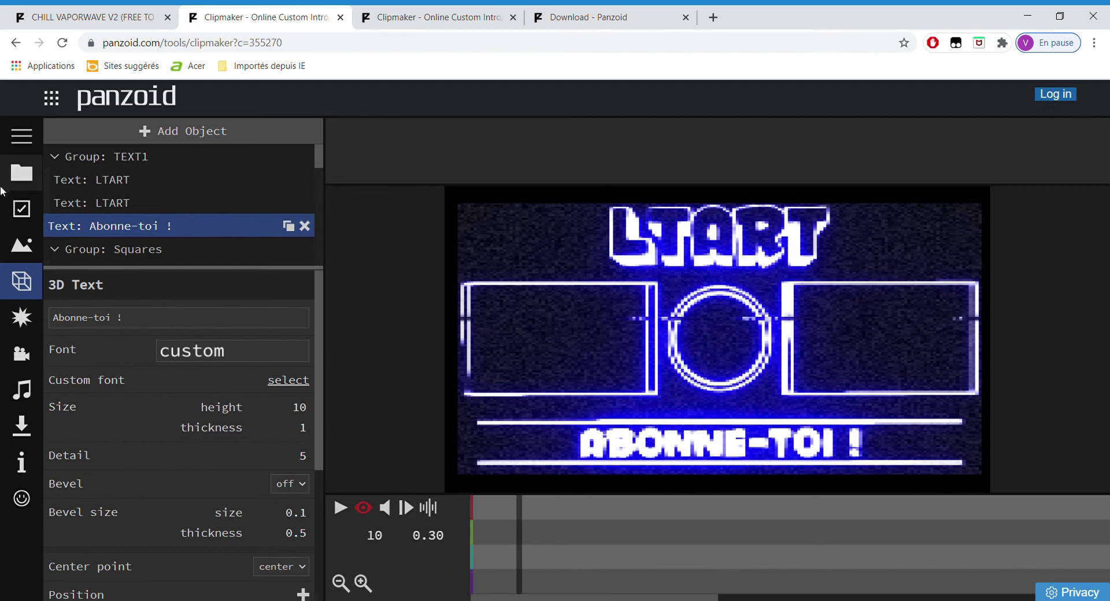
# Step: Render the customised outro as .mkv (vp8/opus) and download the finished video
pyautogui.click(22, 428)
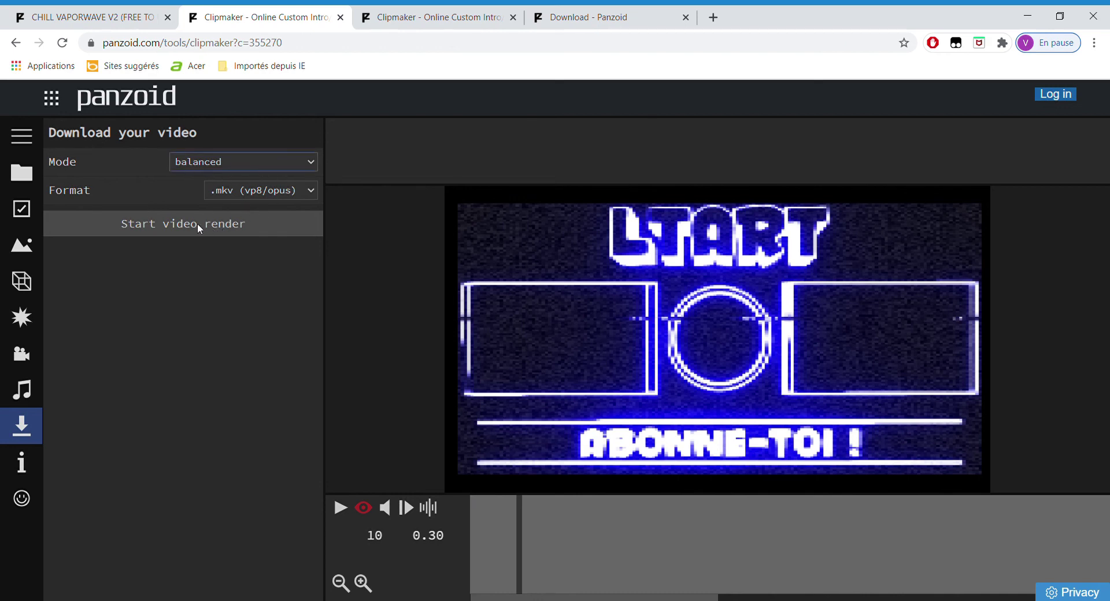
pyautogui.click(298, 226)
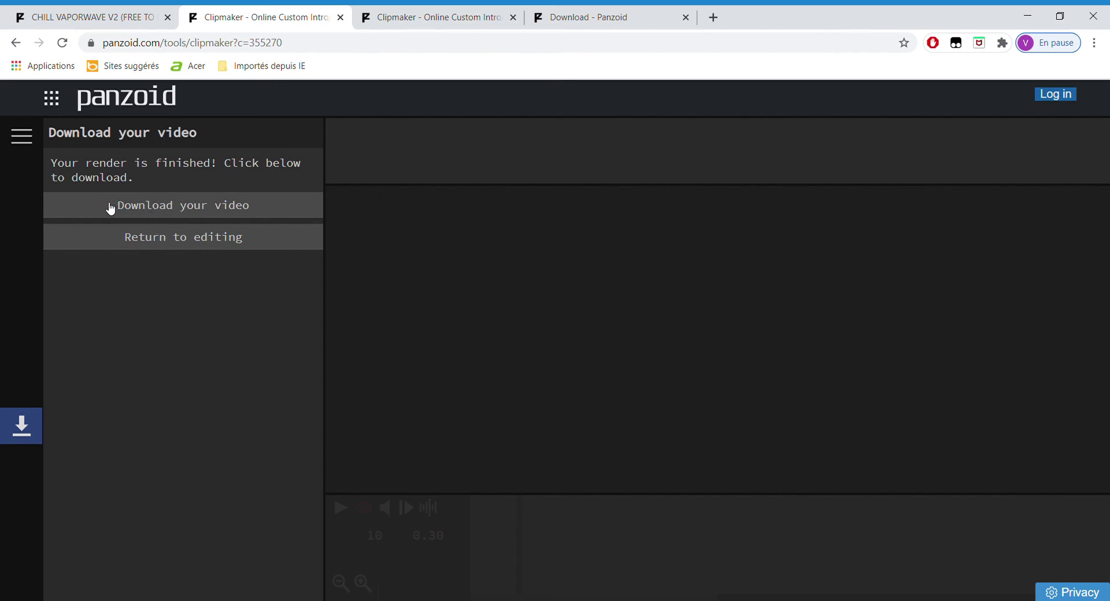
pyautogui.click(211, 206)
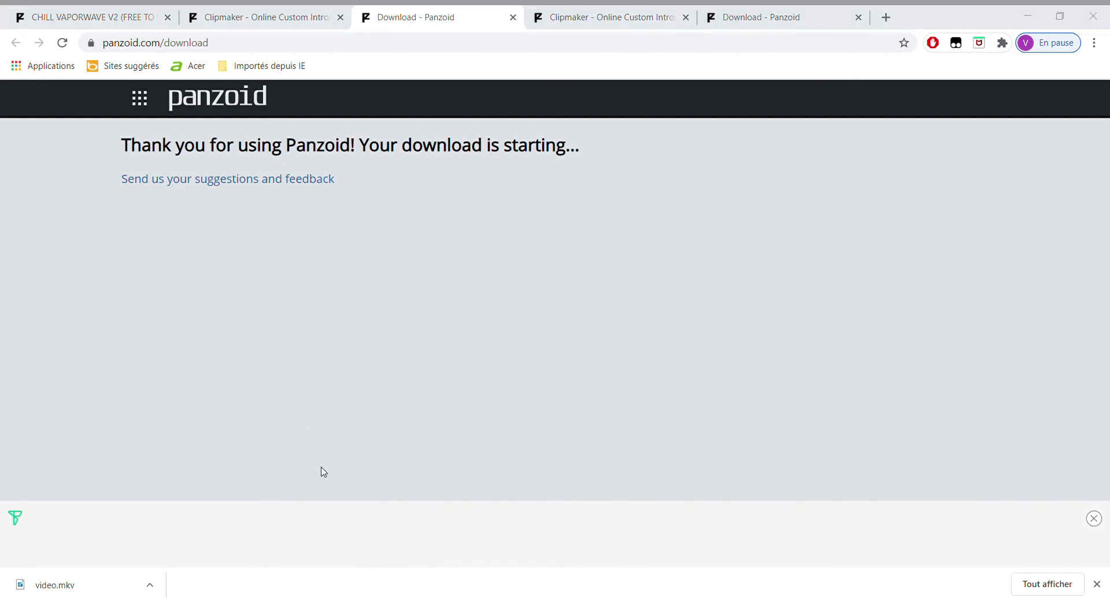
pyautogui.click(373, 340)
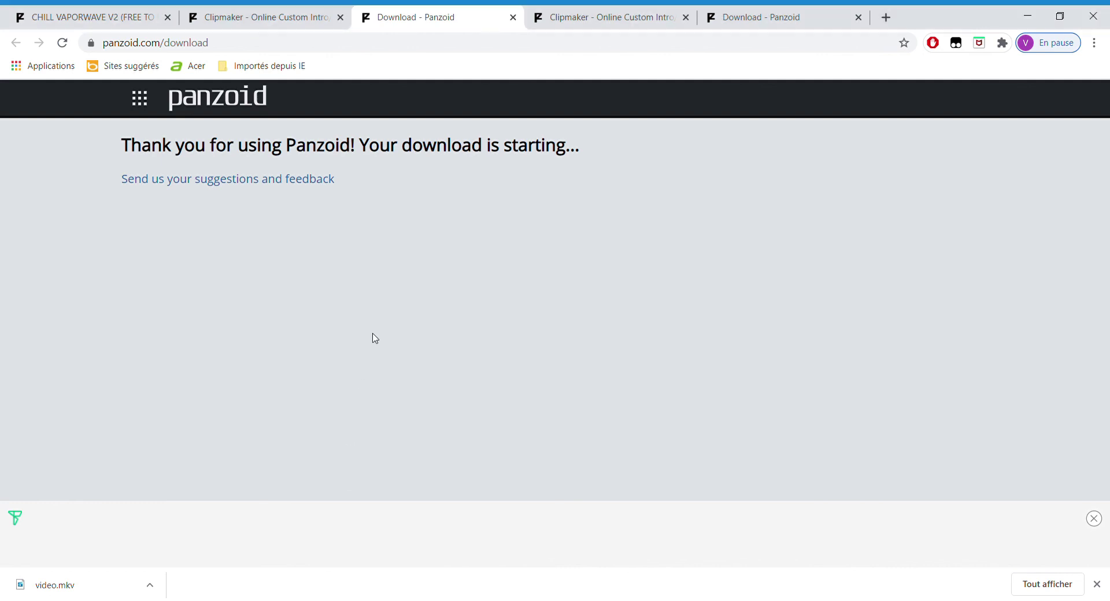